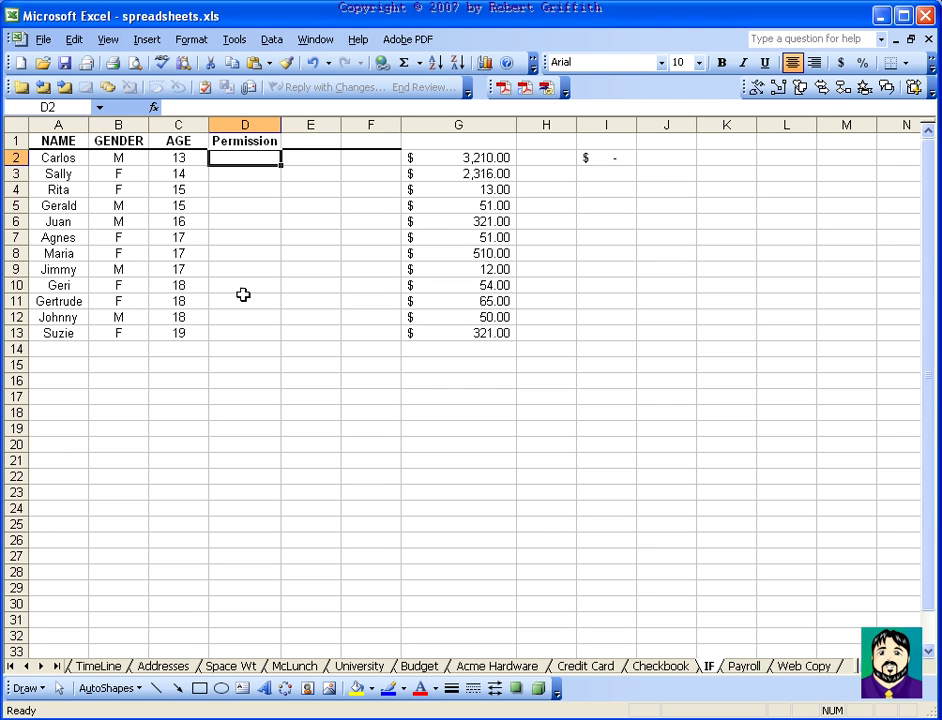
# - Change the D1 heading from Permission to 'Need Permission', then select D2
pyautogui.click(246, 141)
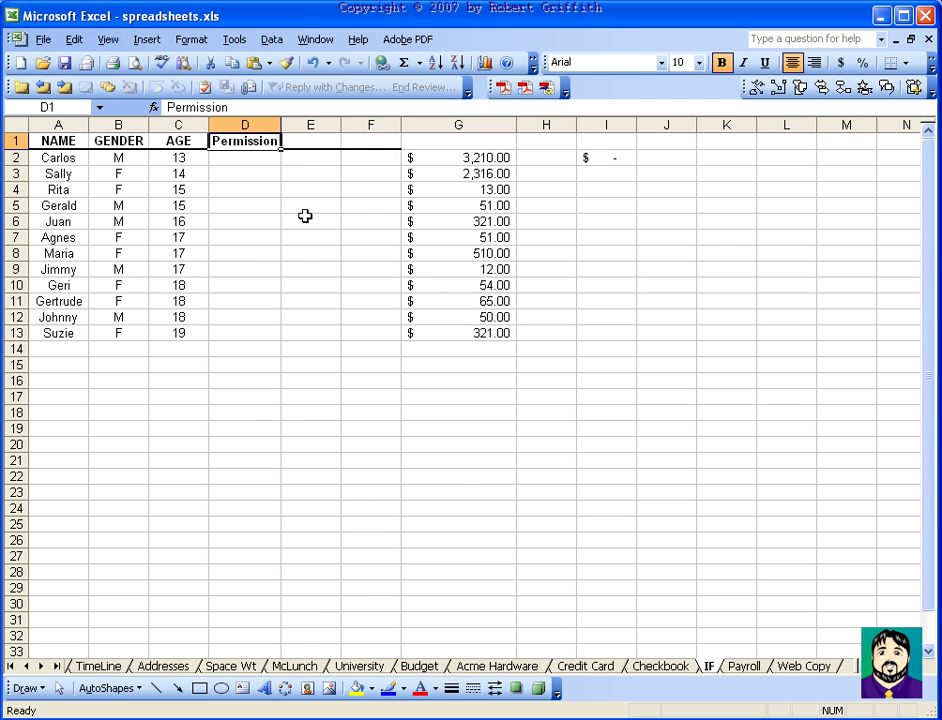
pyautogui.write('Need Permi')
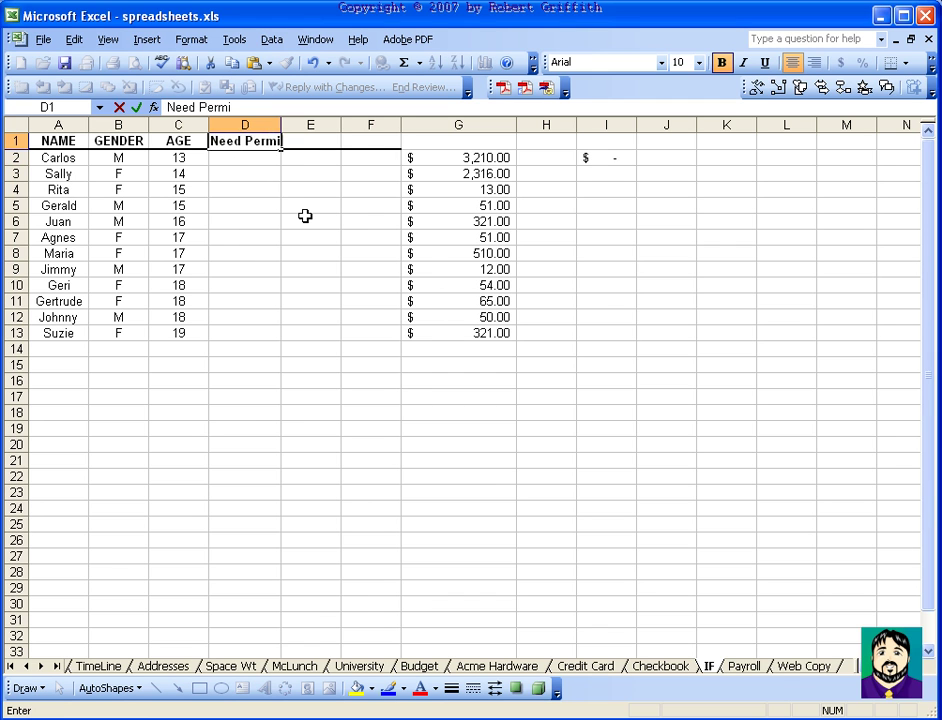
pyautogui.write('ssion')
pyautogui.press('Return')
pyautogui.click(257, 185)
pyautogui.click(256, 175)
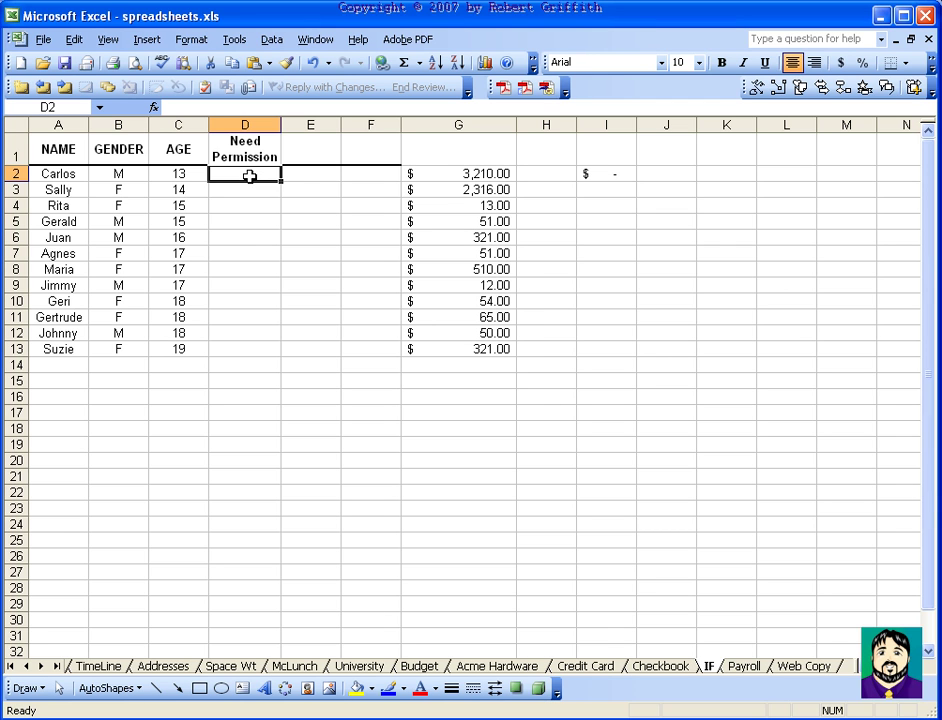
# - Enter =IF(C2>17,"No","Yes") in D2 so the 13-year-old shows Yes
pyautogui.write('=')
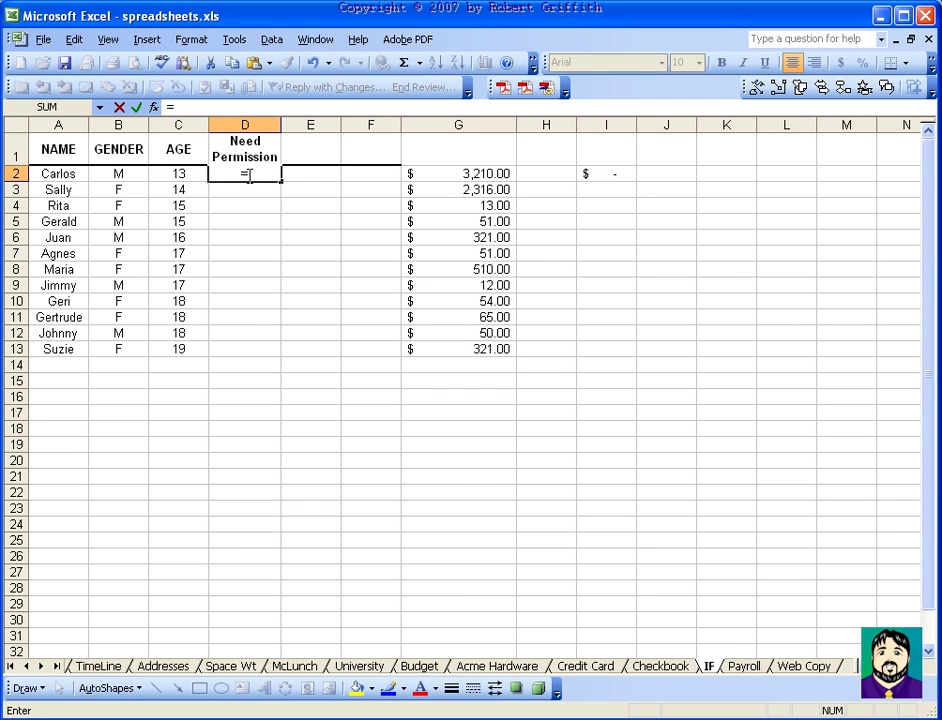
pyautogui.write('if(C')
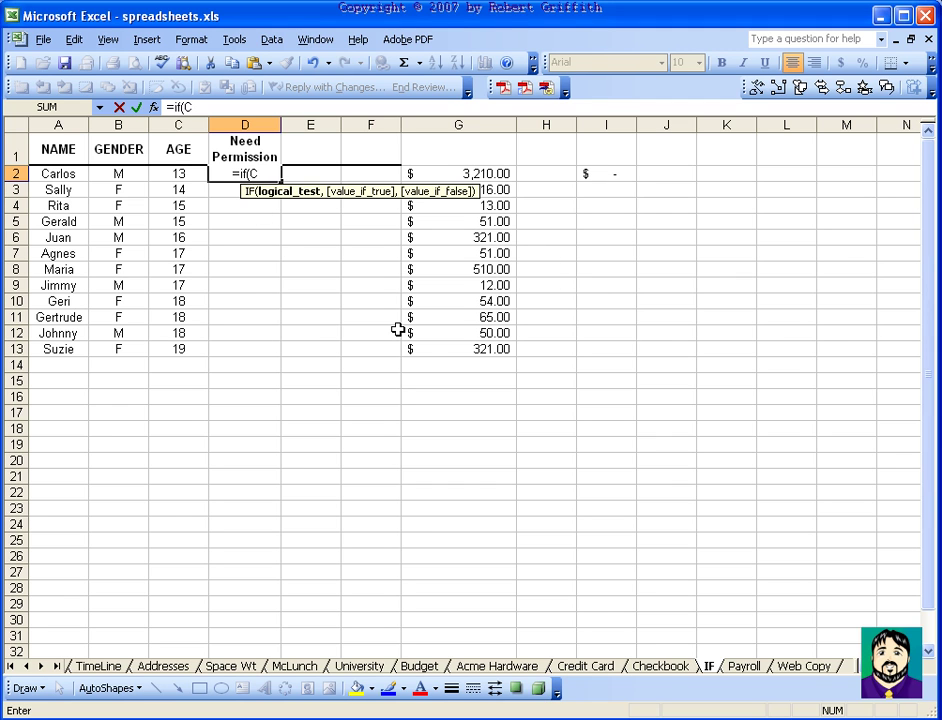
pyautogui.press('BackSpace')
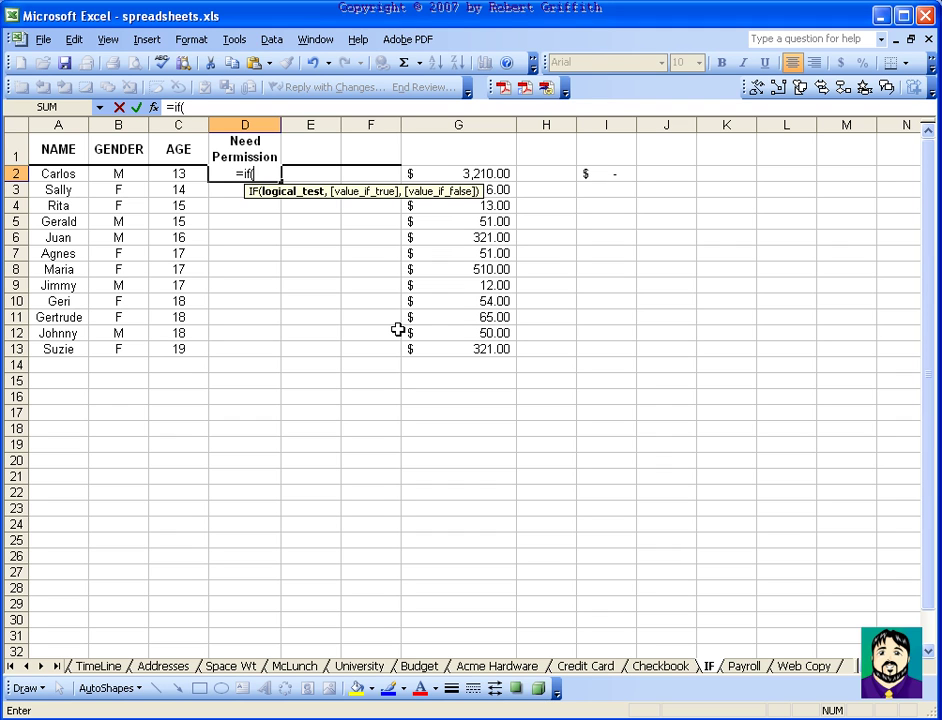
pyautogui.write('c2')
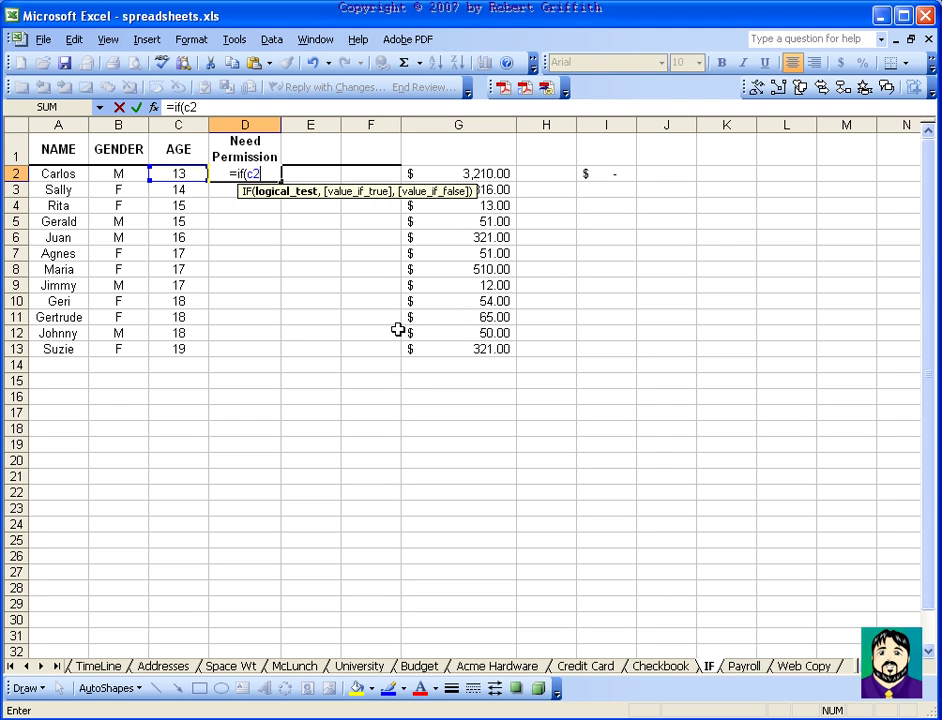
pyautogui.write('>')
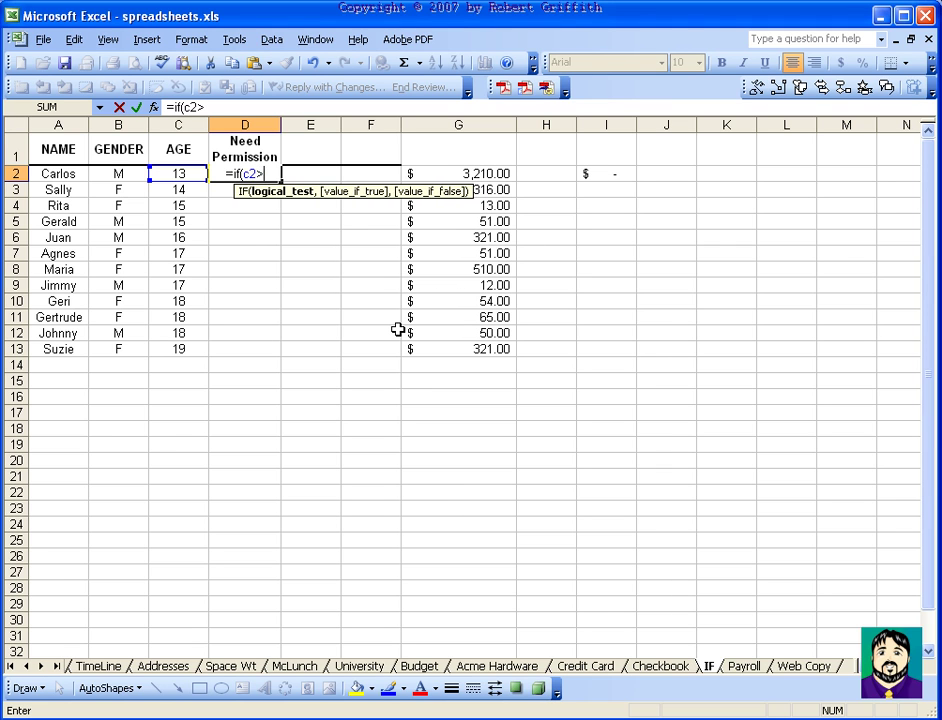
pyautogui.write('17')
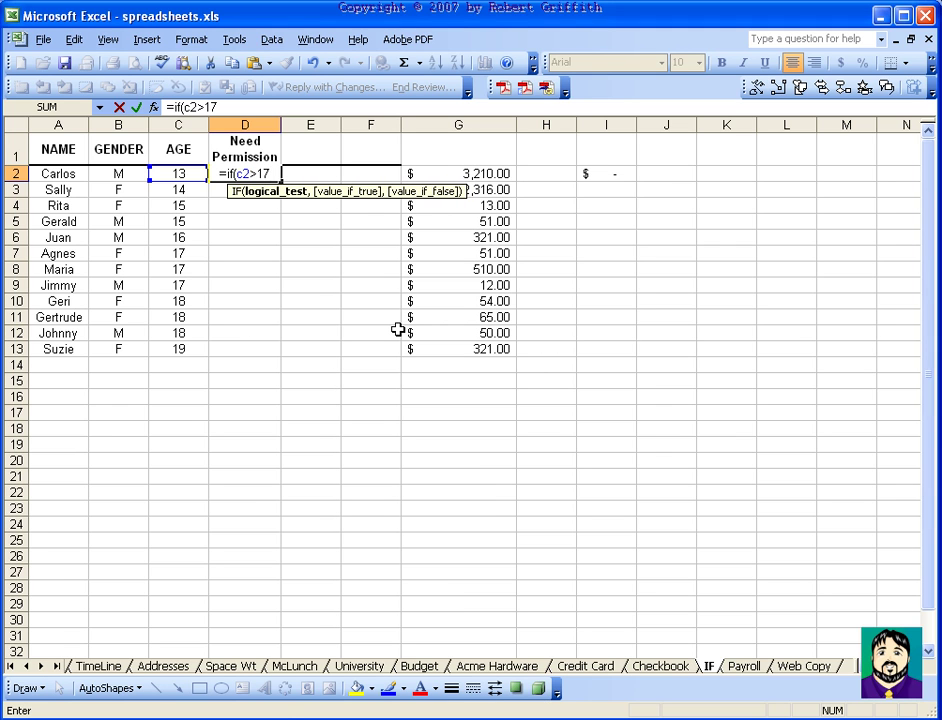
pyautogui.write(',')
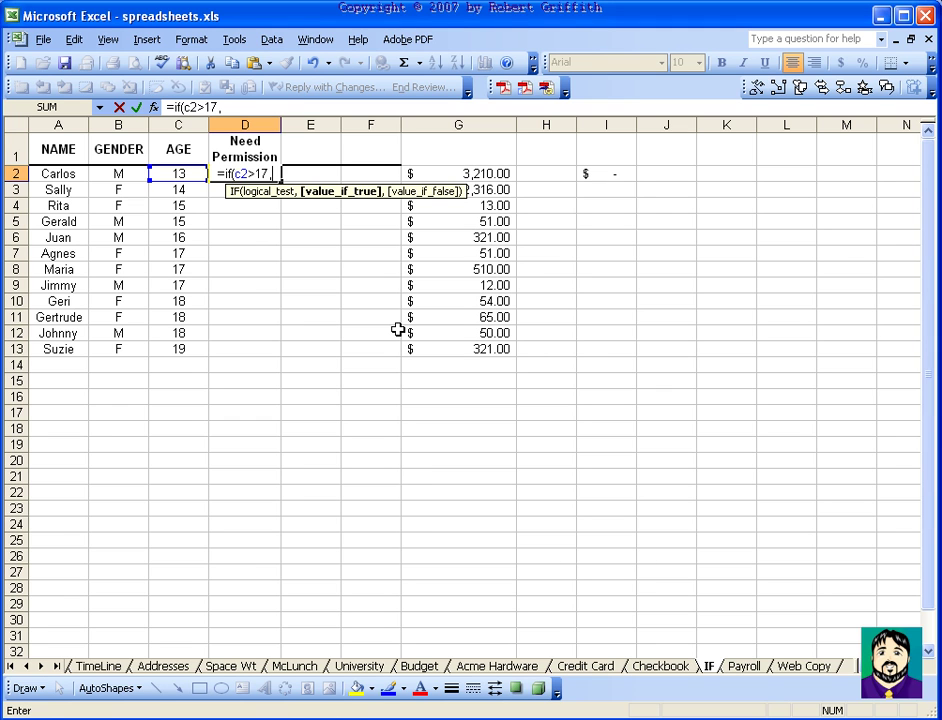
pyautogui.write('"Yes"')
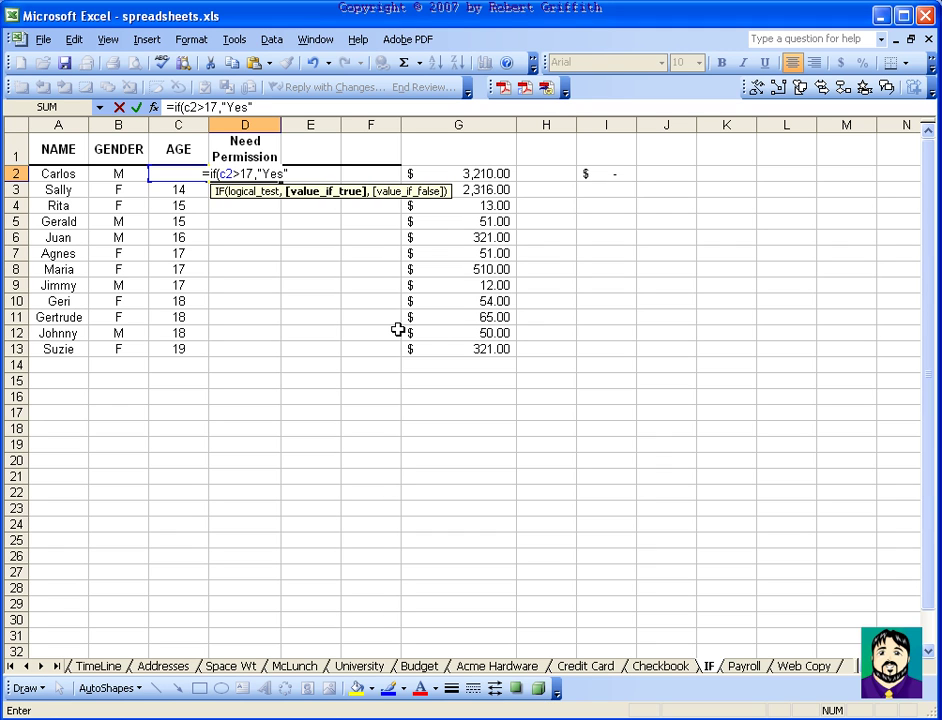
pyautogui.write(',')
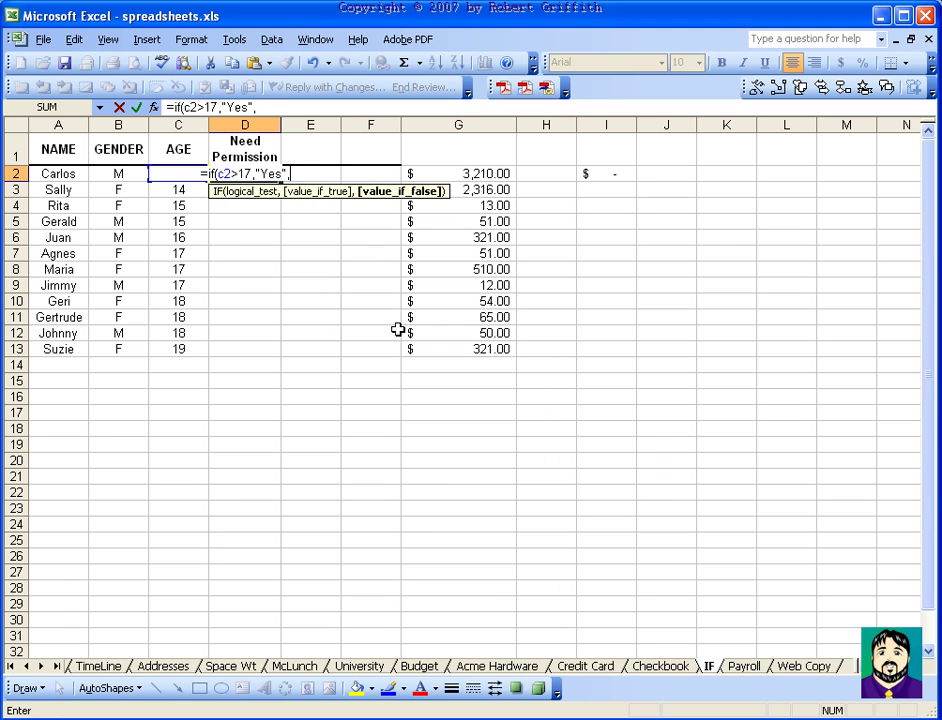
pyautogui.write('"No')
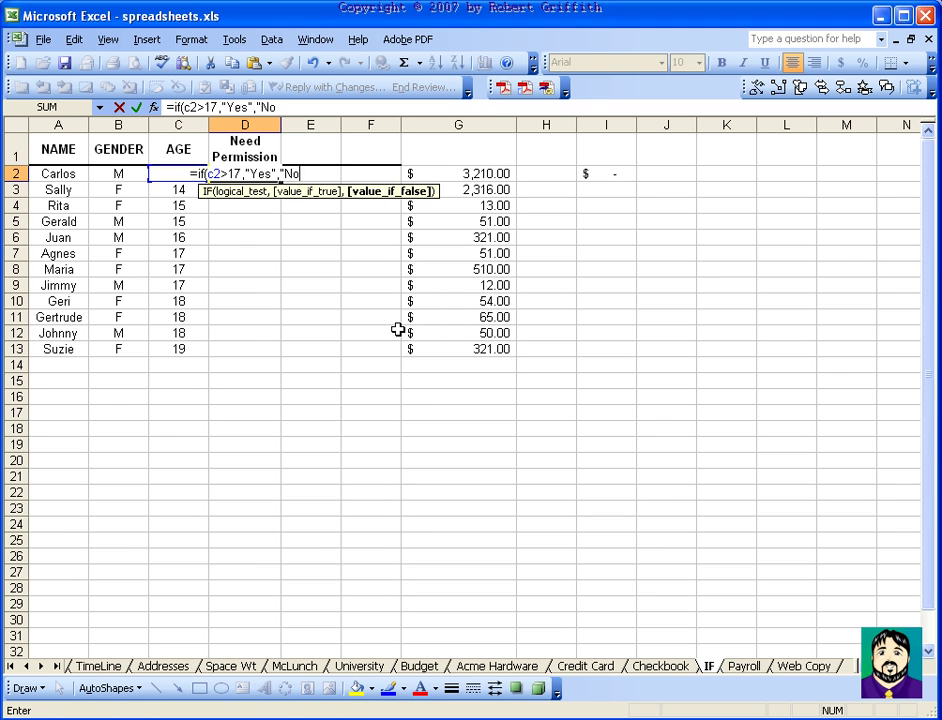
pyautogui.press('BackSpace')
pyautogui.press('BackSpace')
pyautogui.press('BackSpace')
pyautogui.press('BackSpace')
pyautogui.press('BackSpace')
pyautogui.press('BackSpace')
pyautogui.press('BackSpace')
pyautogui.press('BackSpace')
pyautogui.write('No","Y')
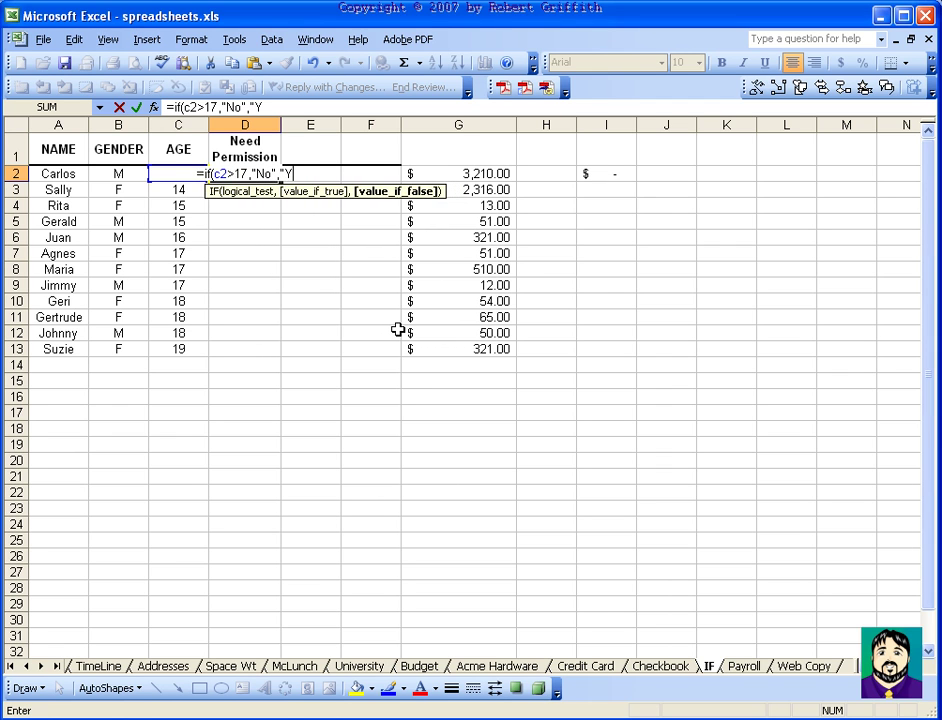
pyautogui.write('es")')
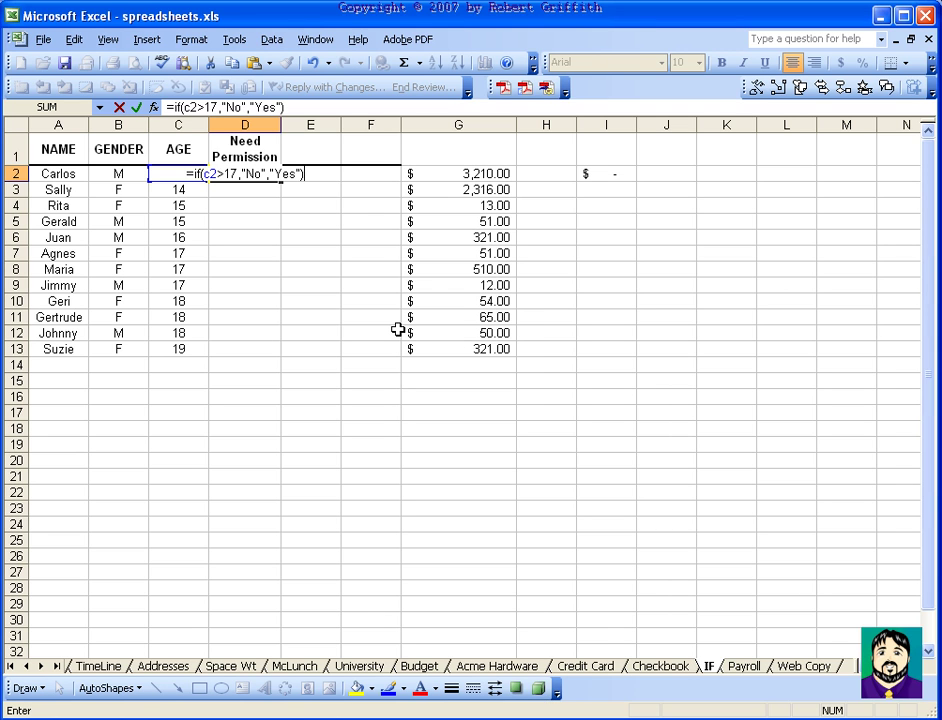
pyautogui.press('Return')
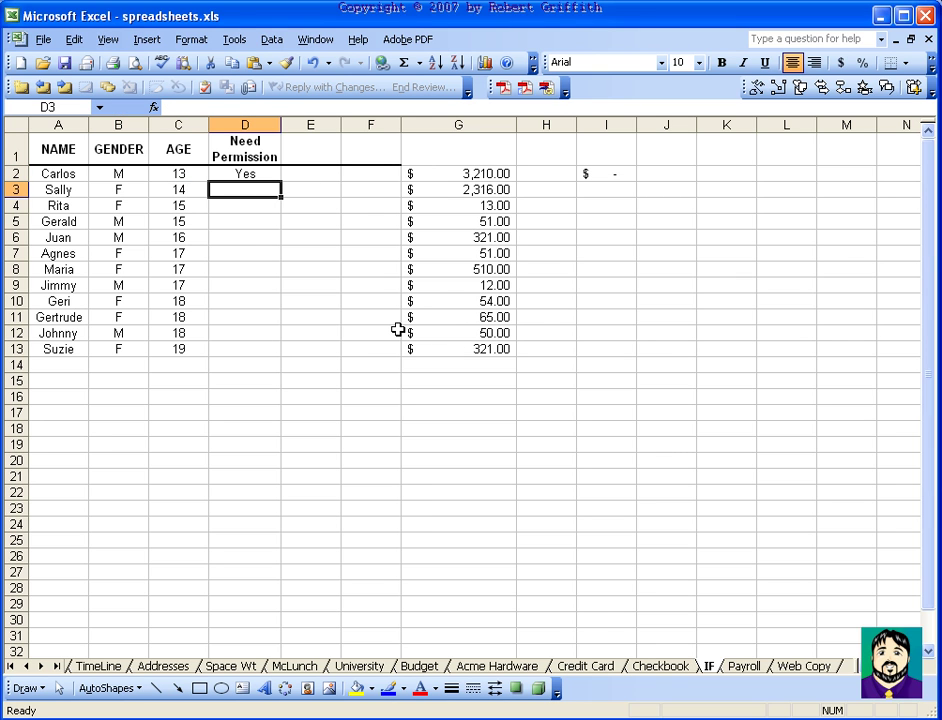
# - Fill the D2 permission formula down through D13, giving Yes for 13–17 and No for 18–19
pyautogui.press('Up')
pyautogui.moveTo(280, 181); pyautogui.dragTo(281, 359)
pyautogui.click(325, 270)
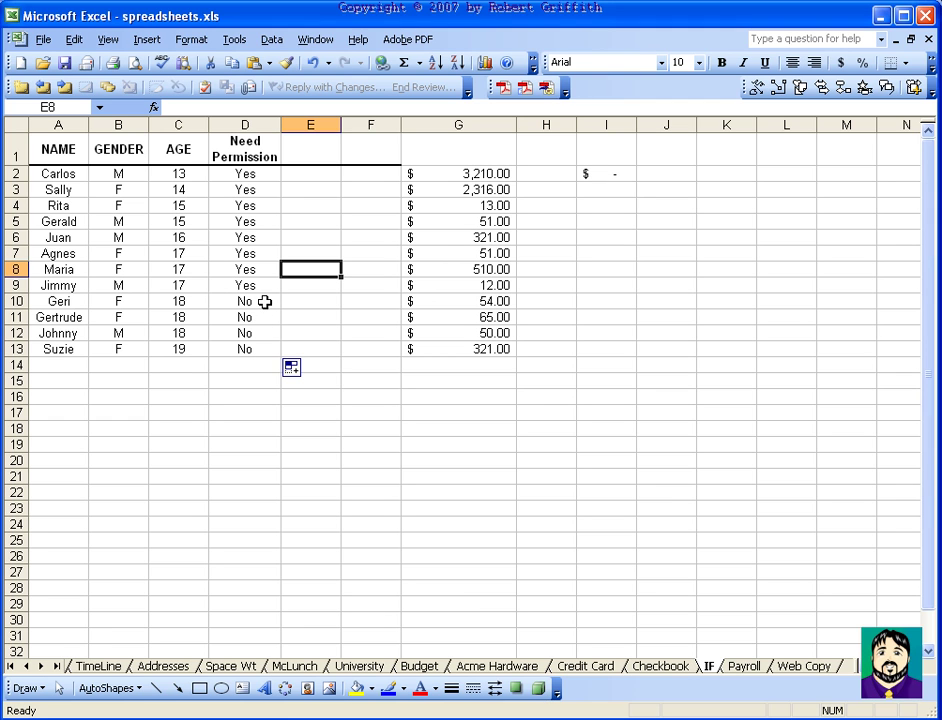
pyautogui.click(311, 176)
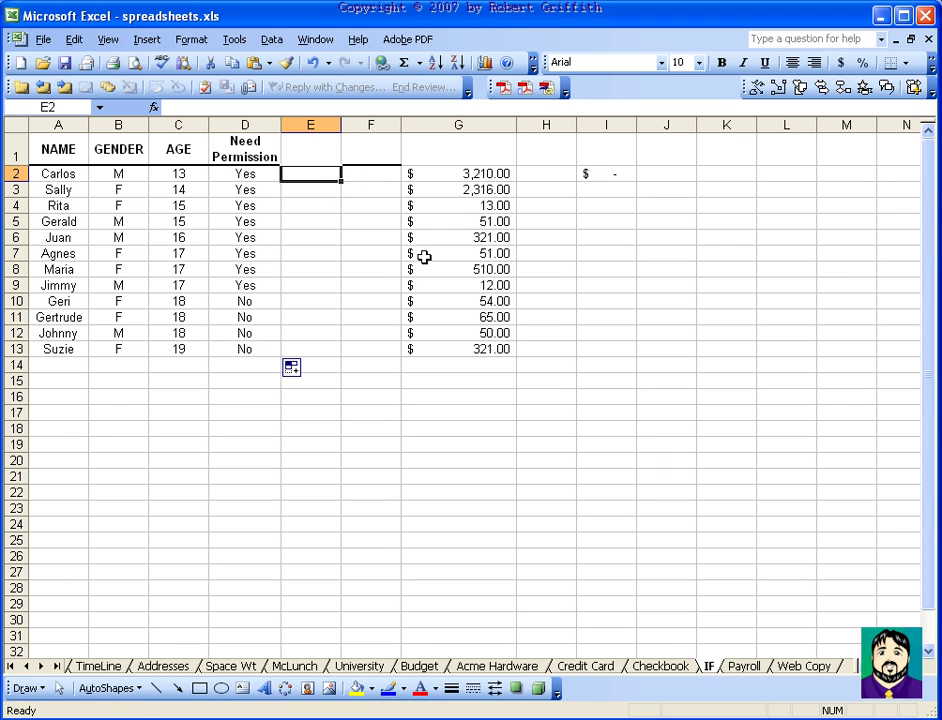
# - Enter =IF(B2="M","Boy","Girl") in E2 so the first student shows Boy
pyautogui.write('=if')
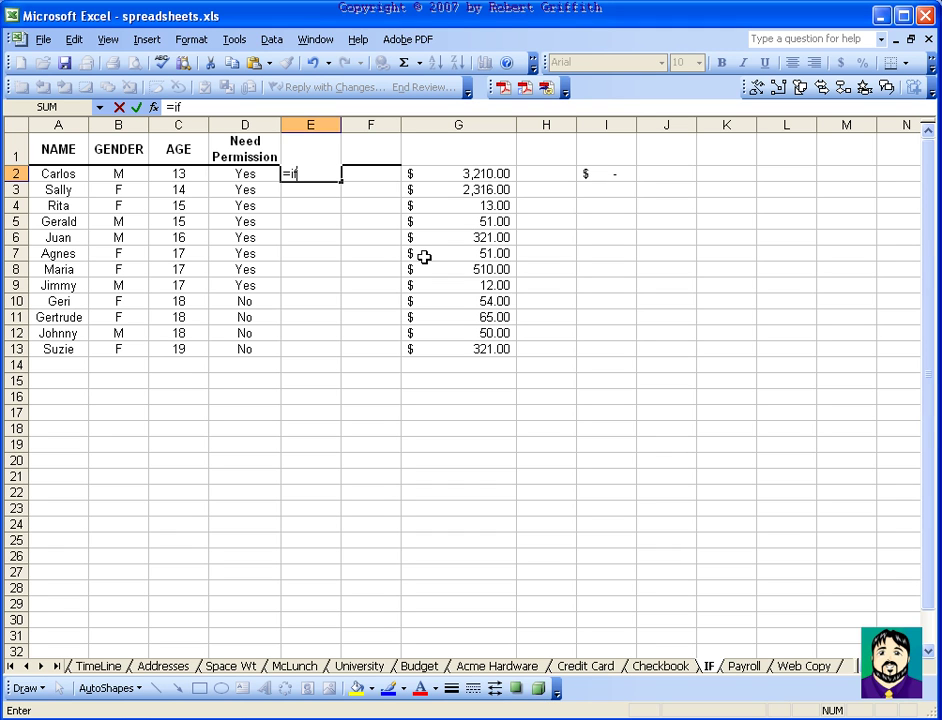
pyautogui.write('(')
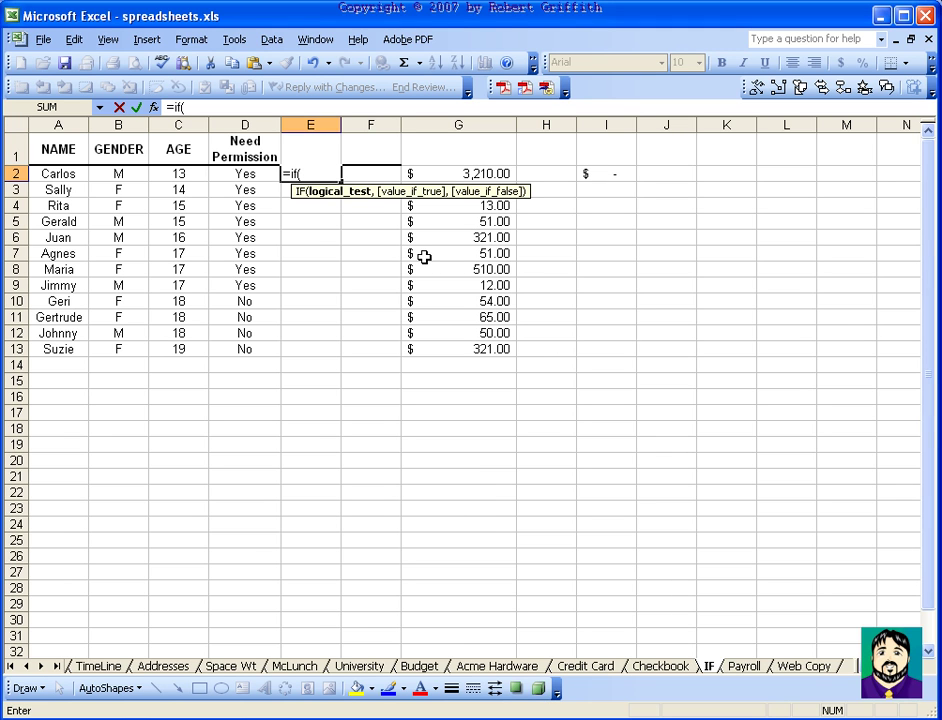
pyautogui.write('B2="M"')
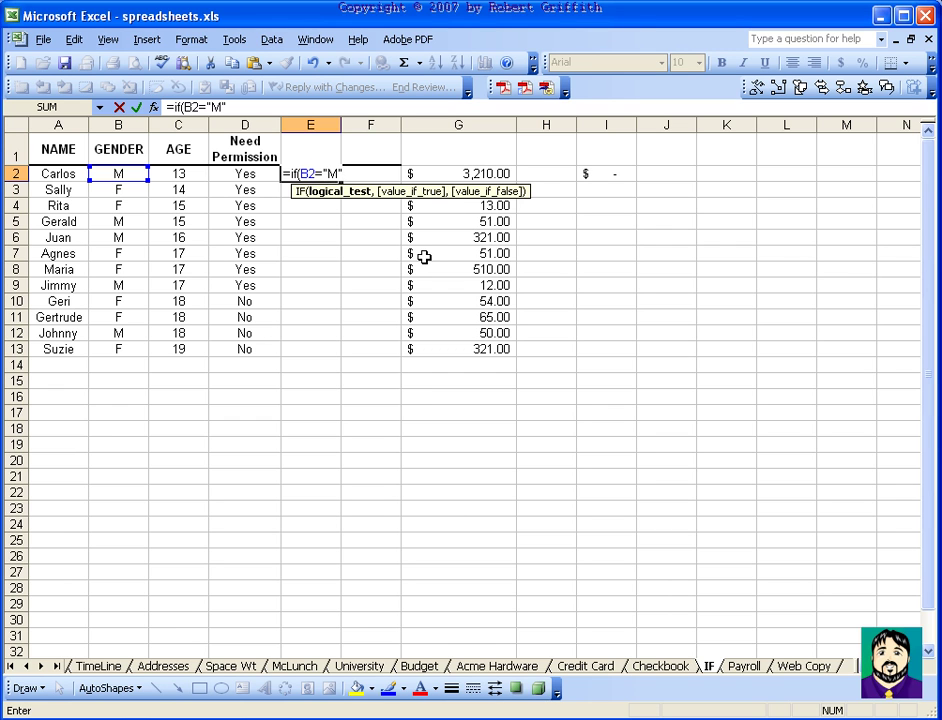
pyautogui.write(',"B')
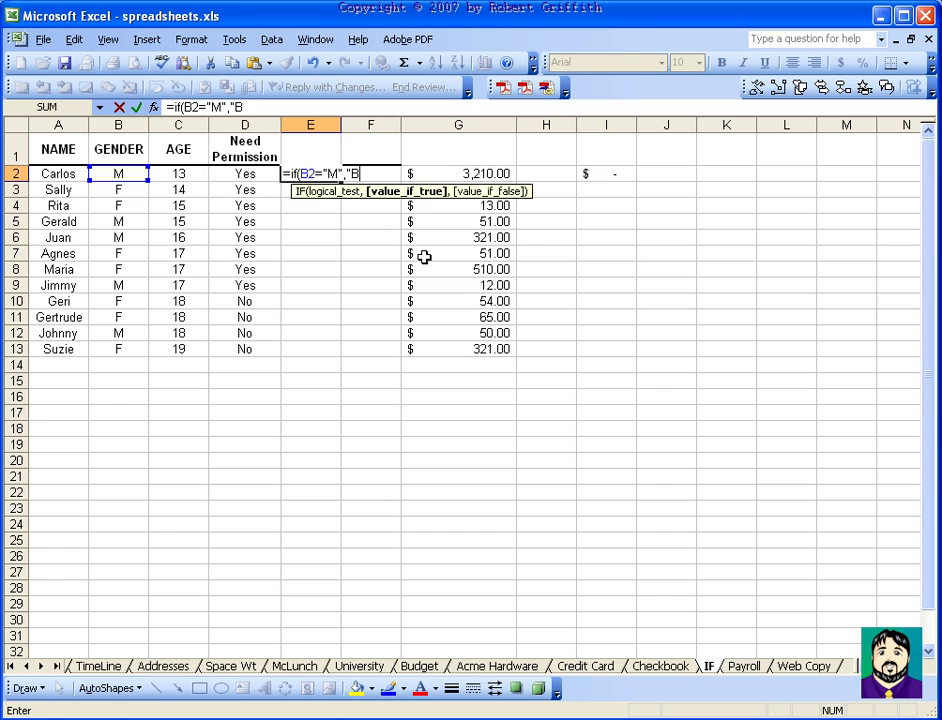
pyautogui.write('oy","G')
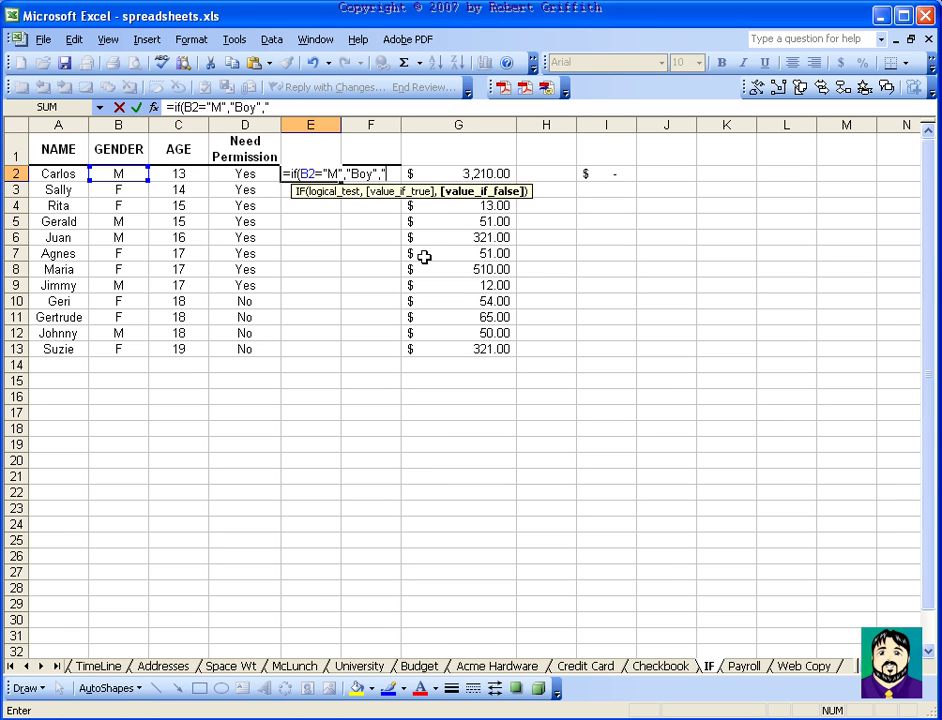
pyautogui.write('irl")')
pyautogui.press('Return')
pyautogui.press('Up')
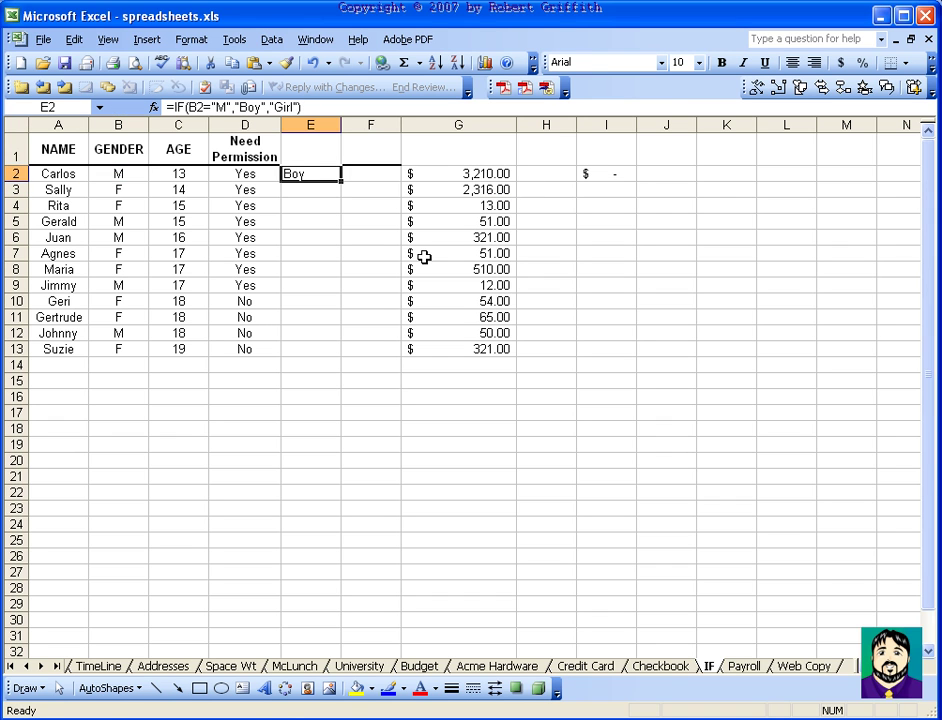
# - Fill the E2 Boy/Girl formula down through E13
pyautogui.moveTo(341, 182); pyautogui.dragTo(344, 356)
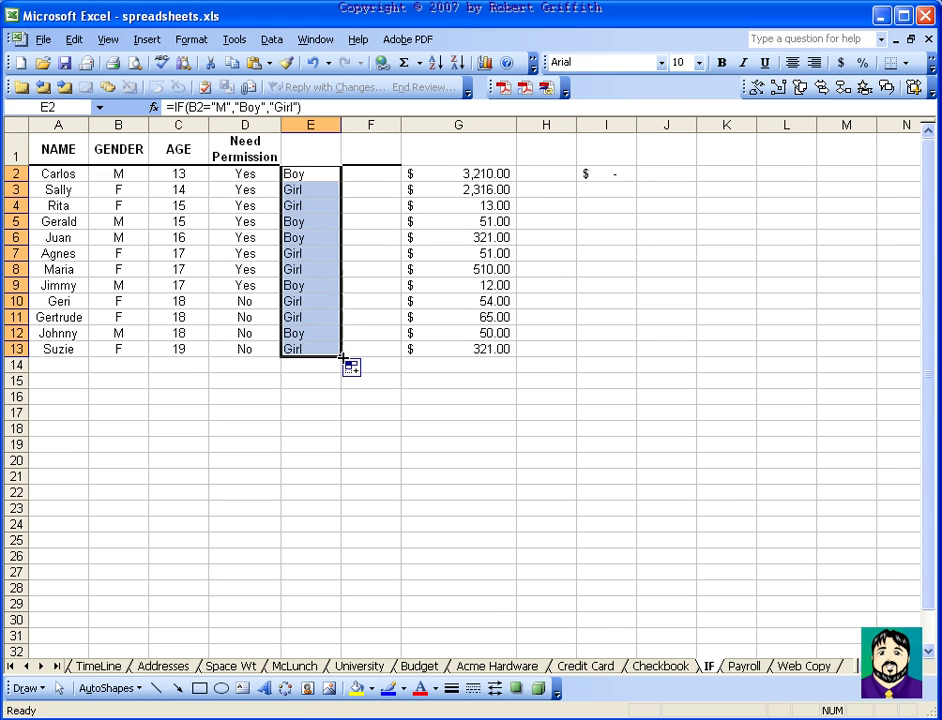
pyautogui.click(372, 269)
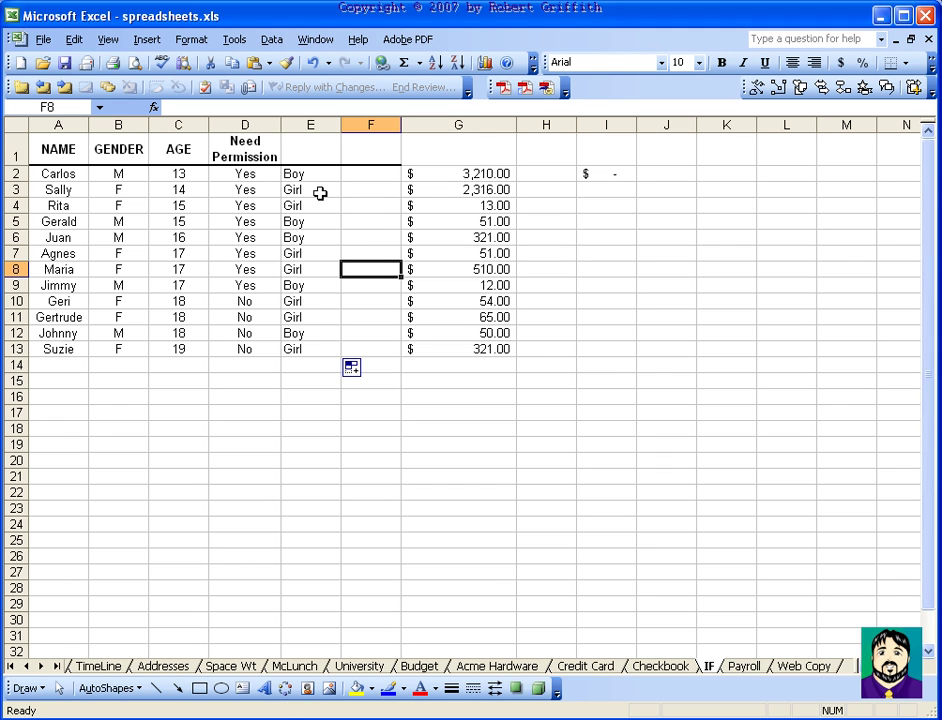
pyautogui.click(352, 176)
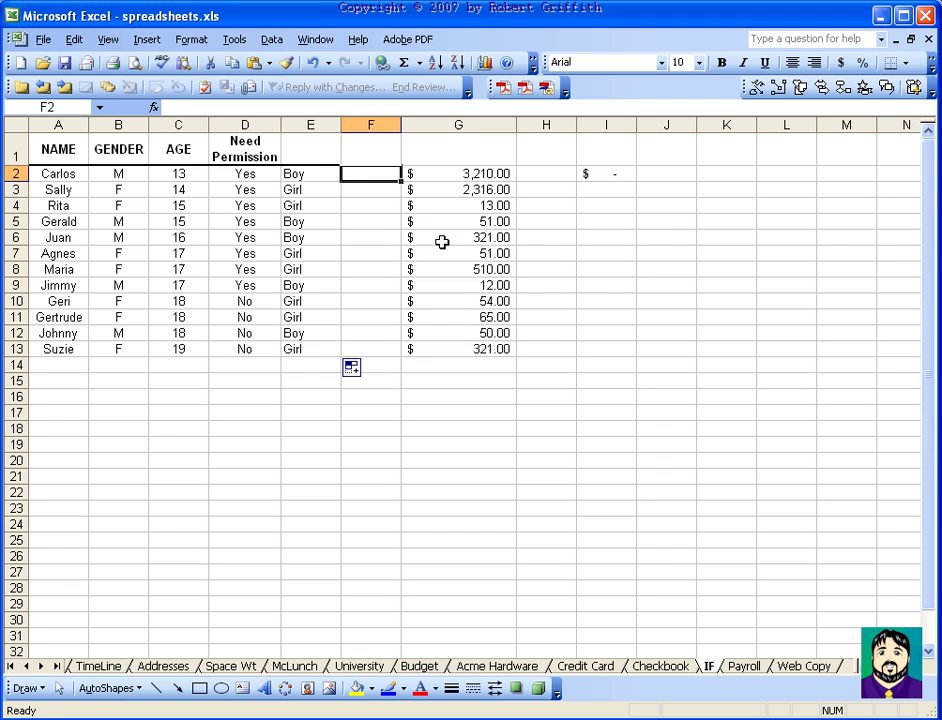
# - Abandon the unfinished F2 formula and delete the old =IF(G2>200,0,2) from I2
pyautogui.write('=if(')
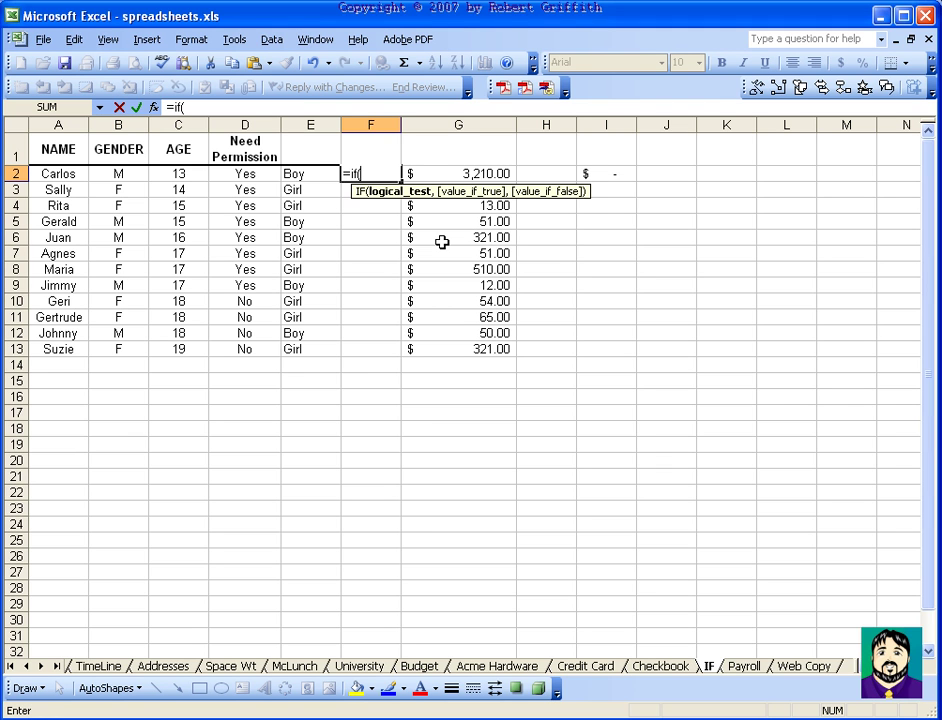
pyautogui.write('e')
pyautogui.press('BackSpace')
pyautogui.press('Escape')
pyautogui.press('Right')
pyautogui.press('Right')
pyautogui.press('Right')
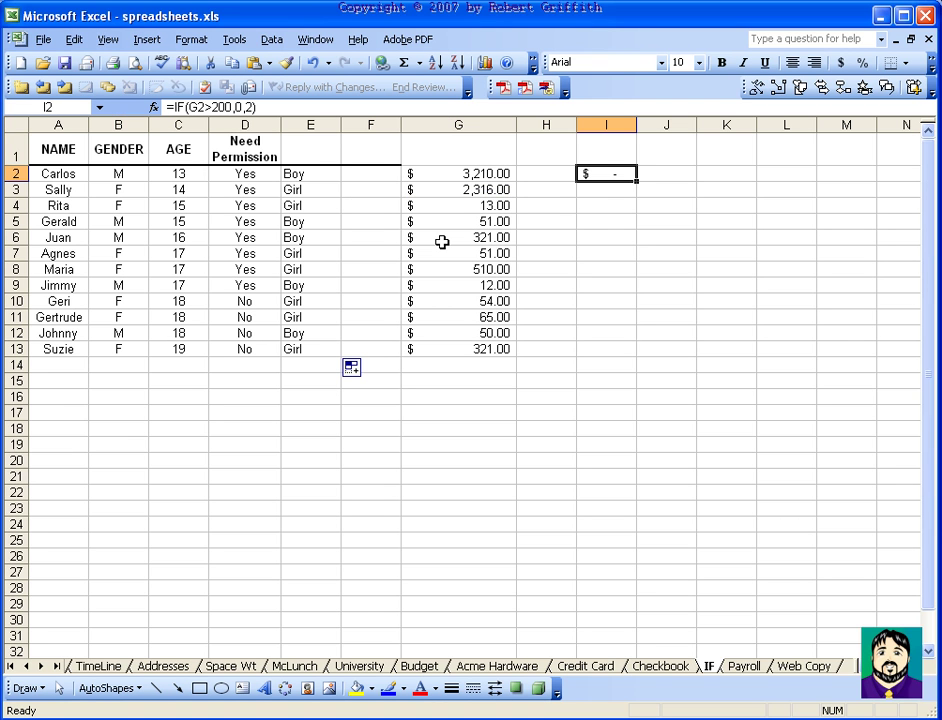
pyautogui.press('Delete')
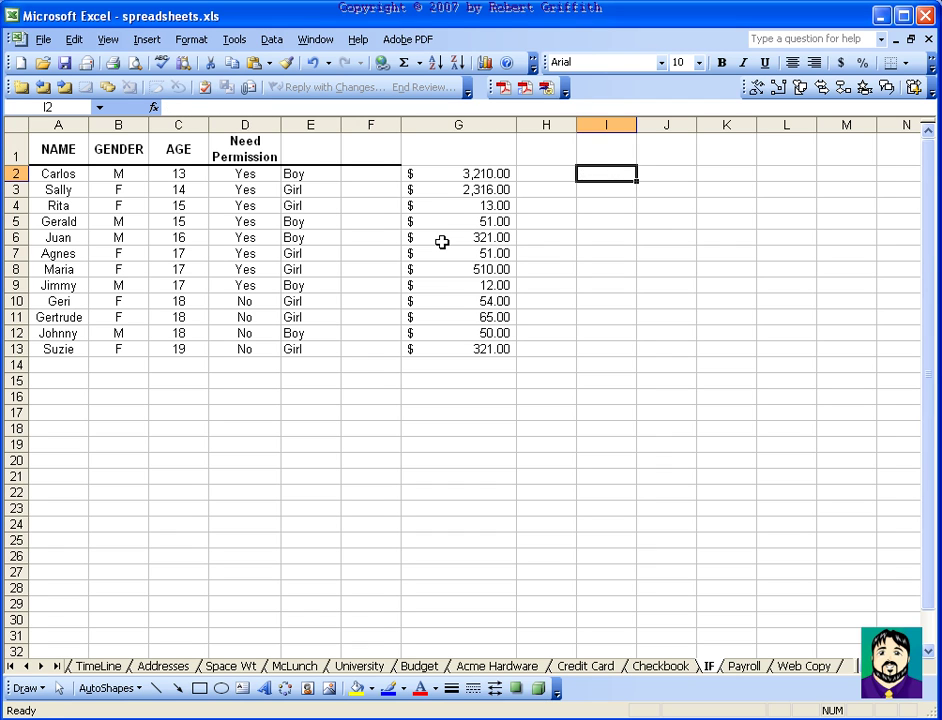
pyautogui.press('Left')
pyautogui.press('Left')
# - Enter 'Money Earned by Candy Sales' as the G1 heading
pyautogui.press('Up')
pyautogui.write('M')
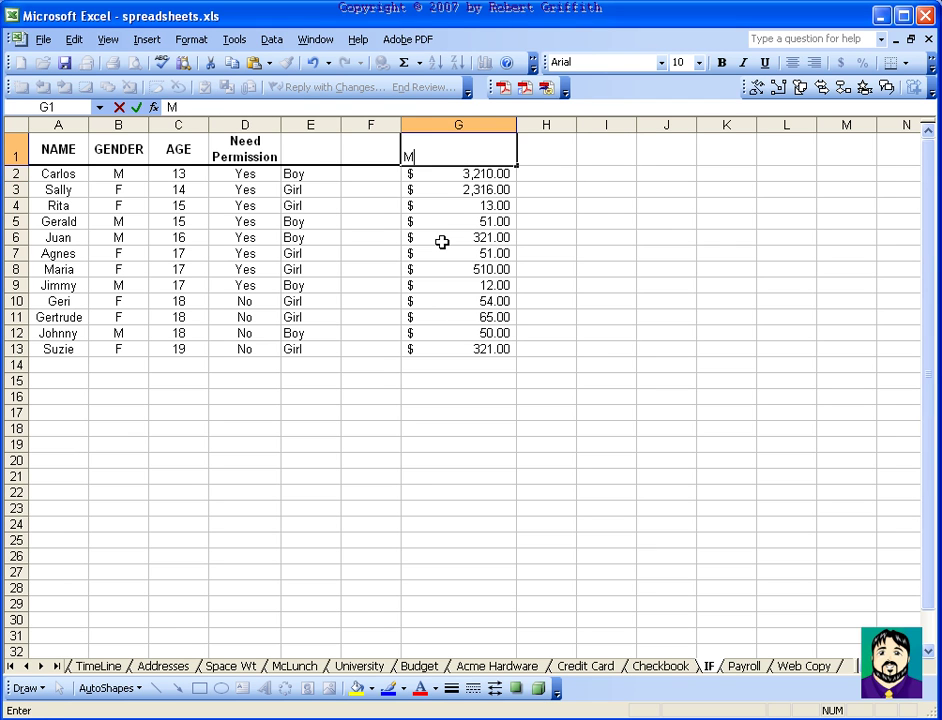
pyautogui.write('oney Earned ')
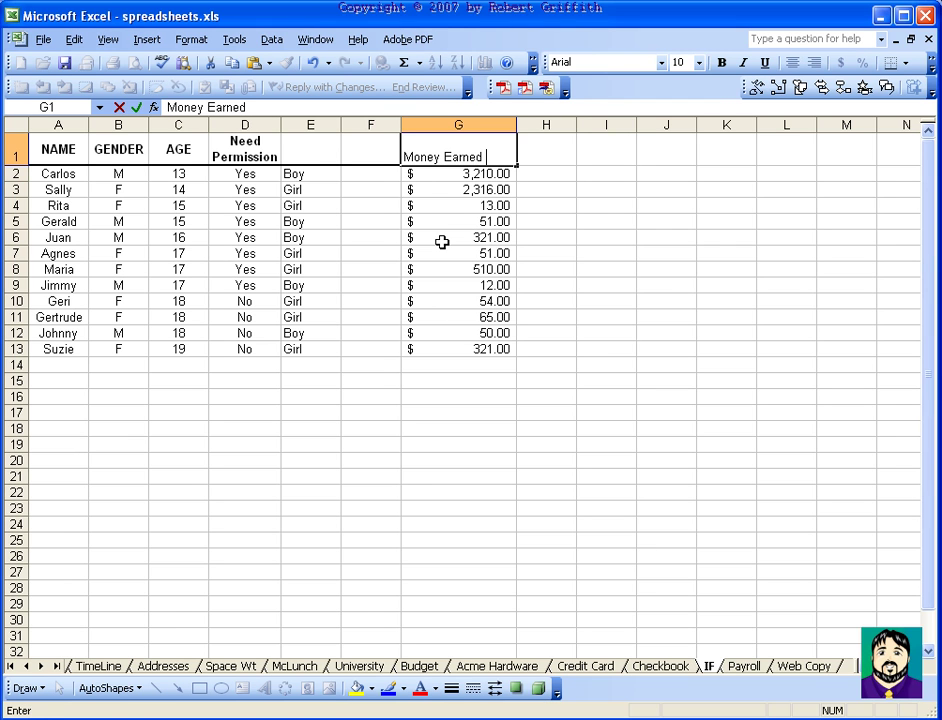
pyautogui.write('by Candy ')
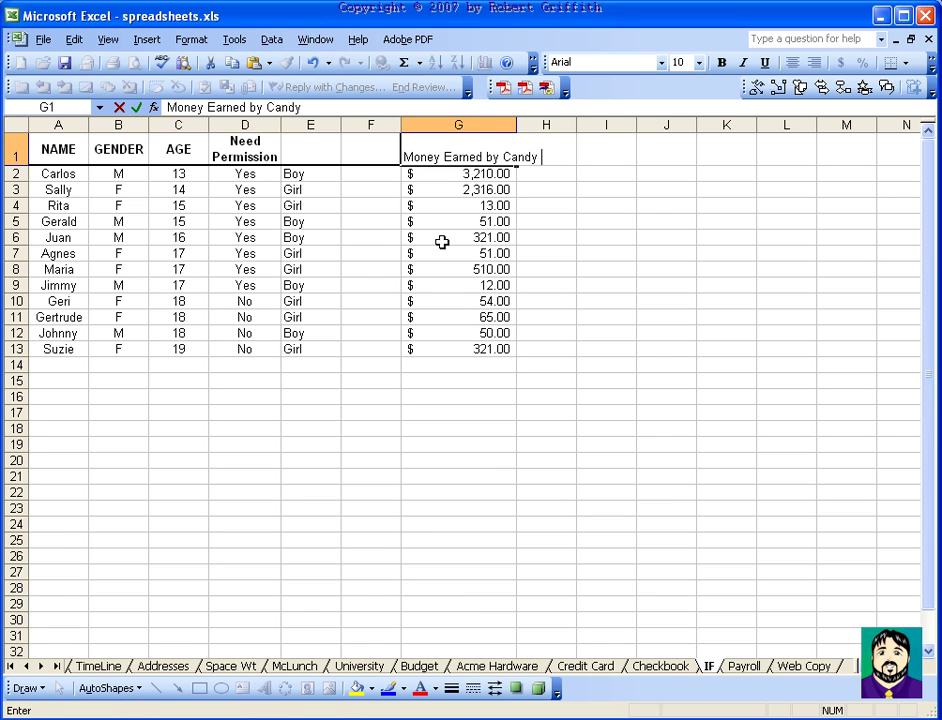
pyautogui.write('Sales')
pyautogui.press('Return')
pyautogui.press('Up')
pyautogui.press('Down')
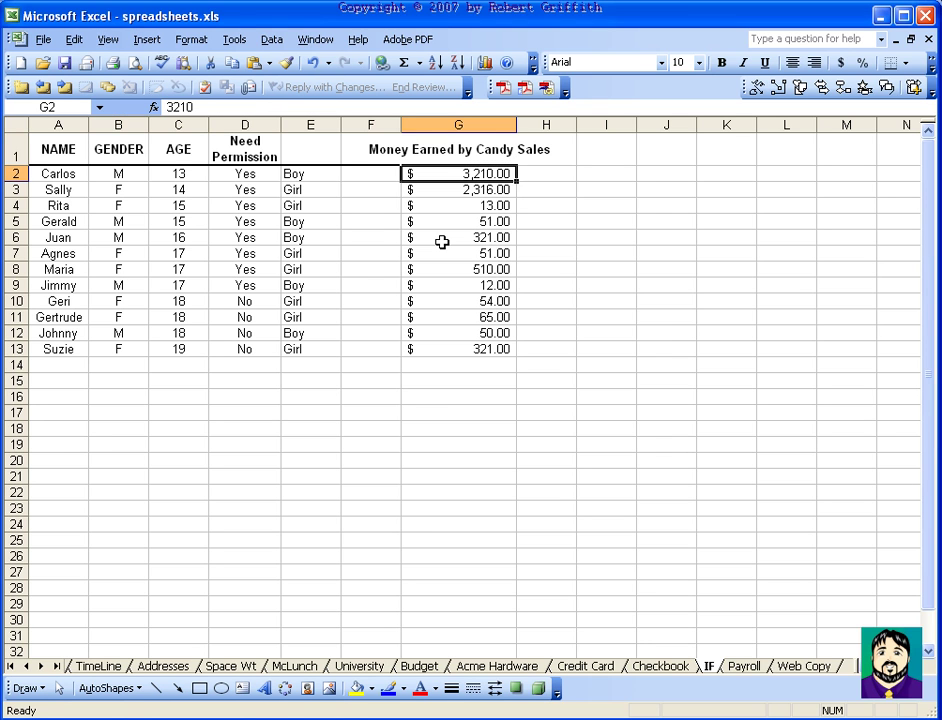
pyautogui.press('Right')
pyautogui.press('Right')
pyautogui.press('Up')
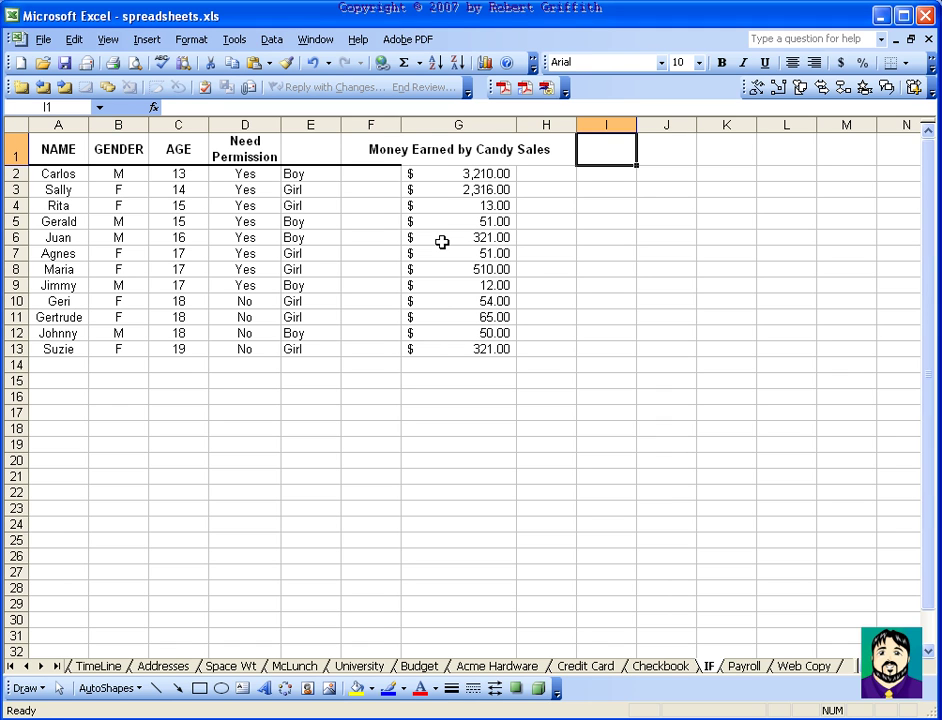
# - Put 'Payment Due' in I1 and =IF(G2>60,0,20) in I2
pyautogui.write('Payment Due')
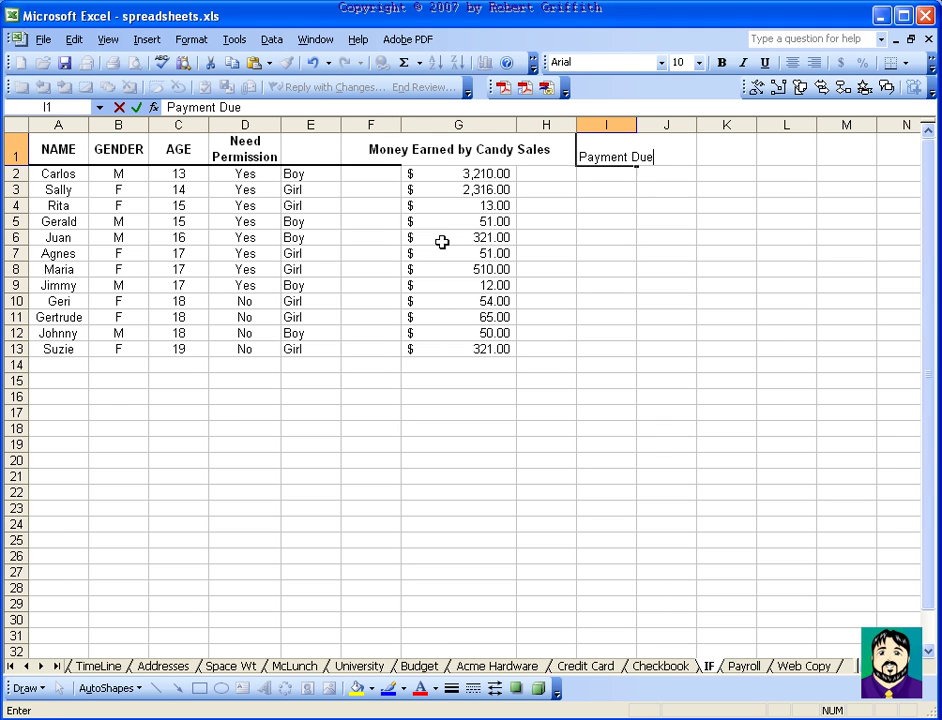
pyautogui.press('Return')
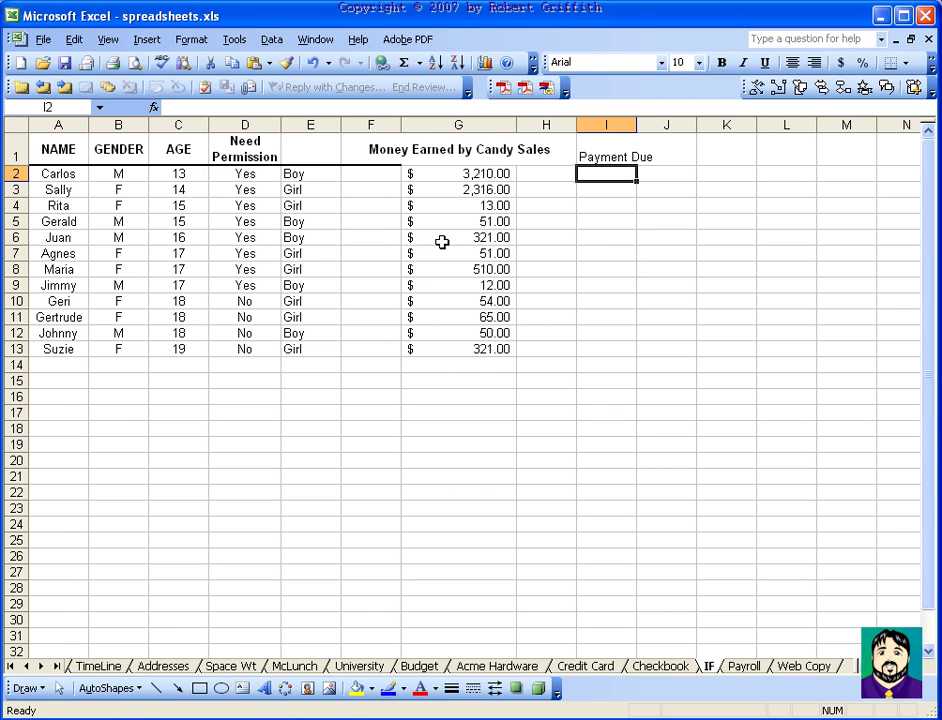
pyautogui.write('=if')
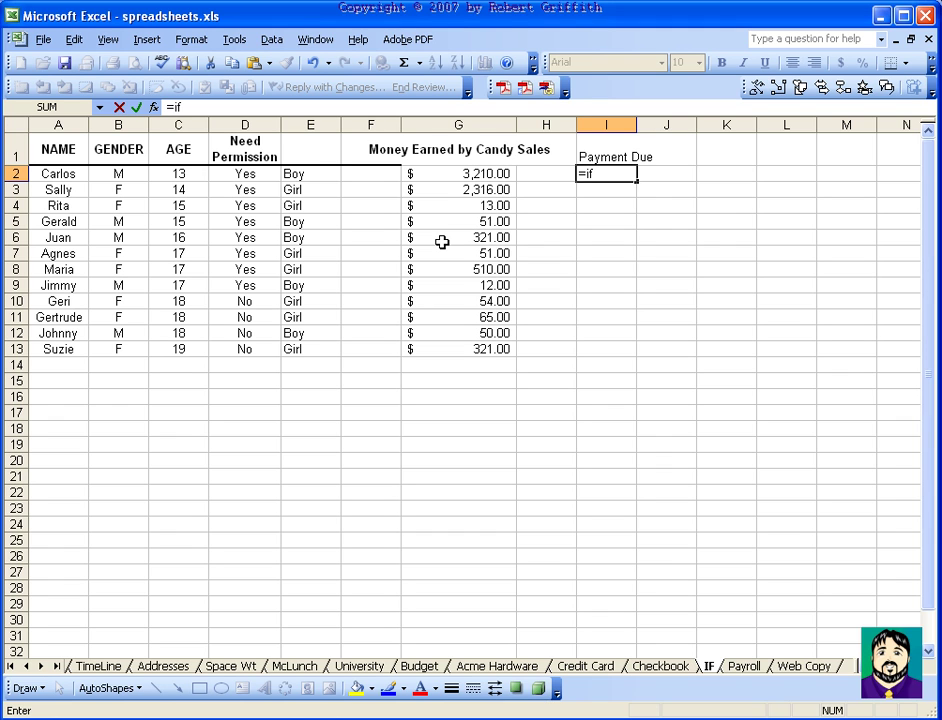
pyautogui.write('(G')
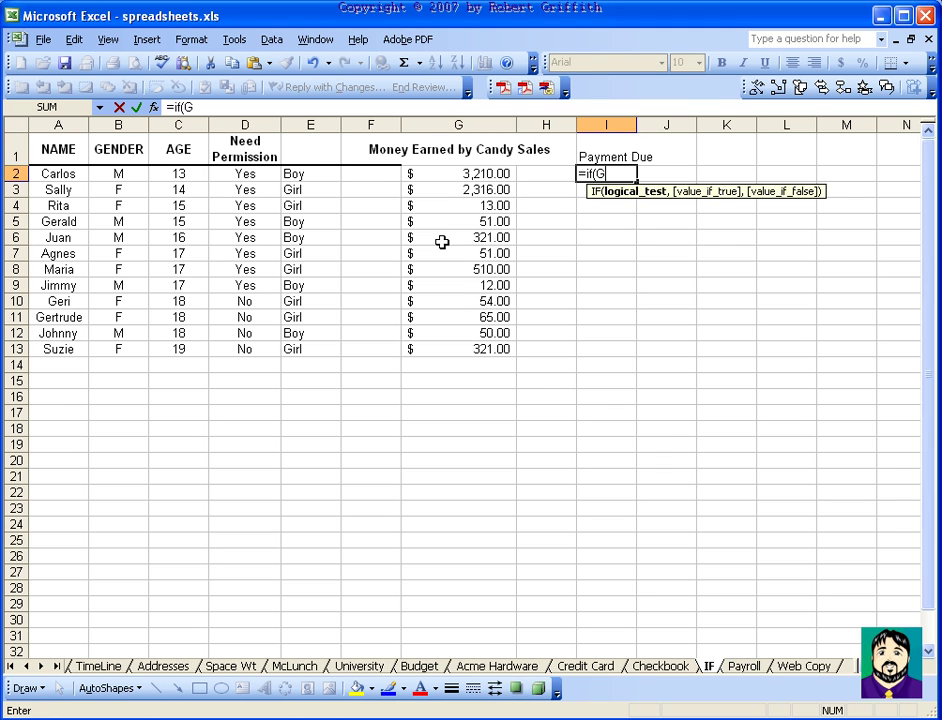
pyautogui.write('2>')
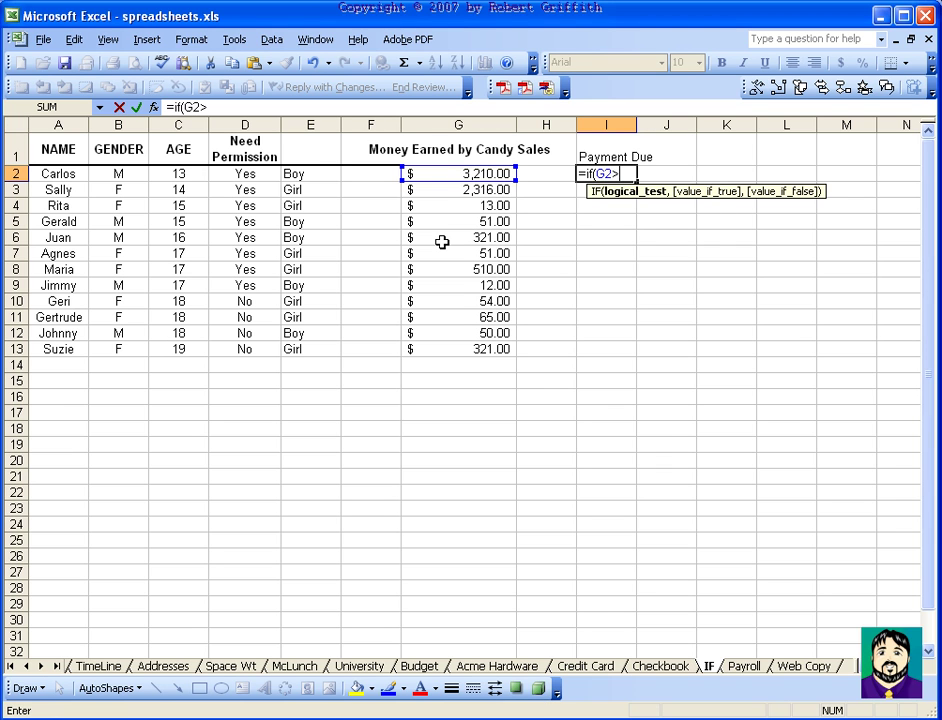
pyautogui.write('60,0,')
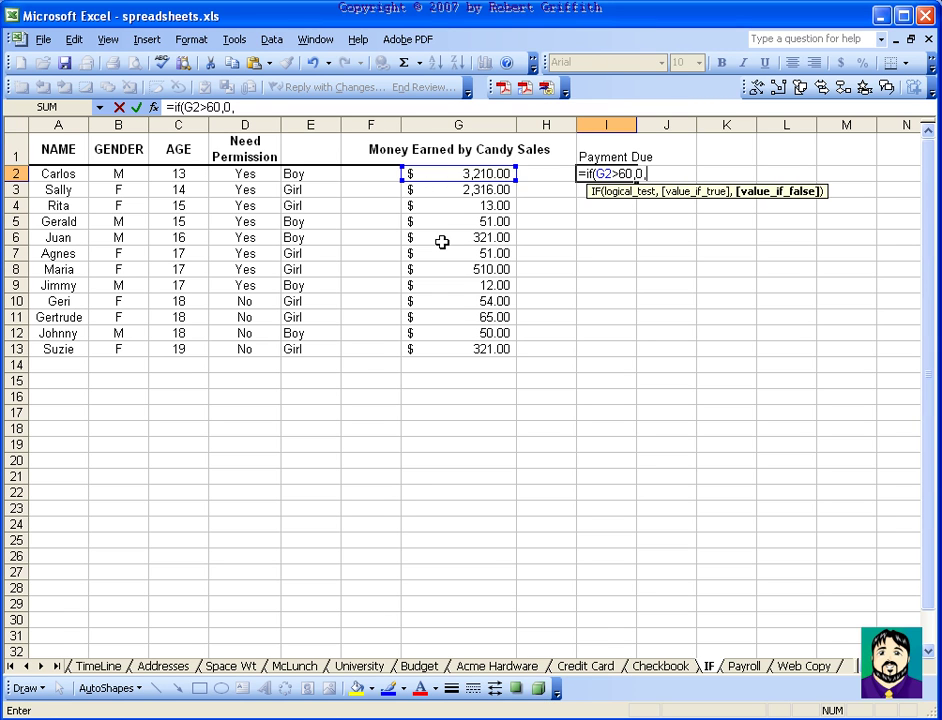
pyautogui.write('20)')
pyautogui.press('Return')
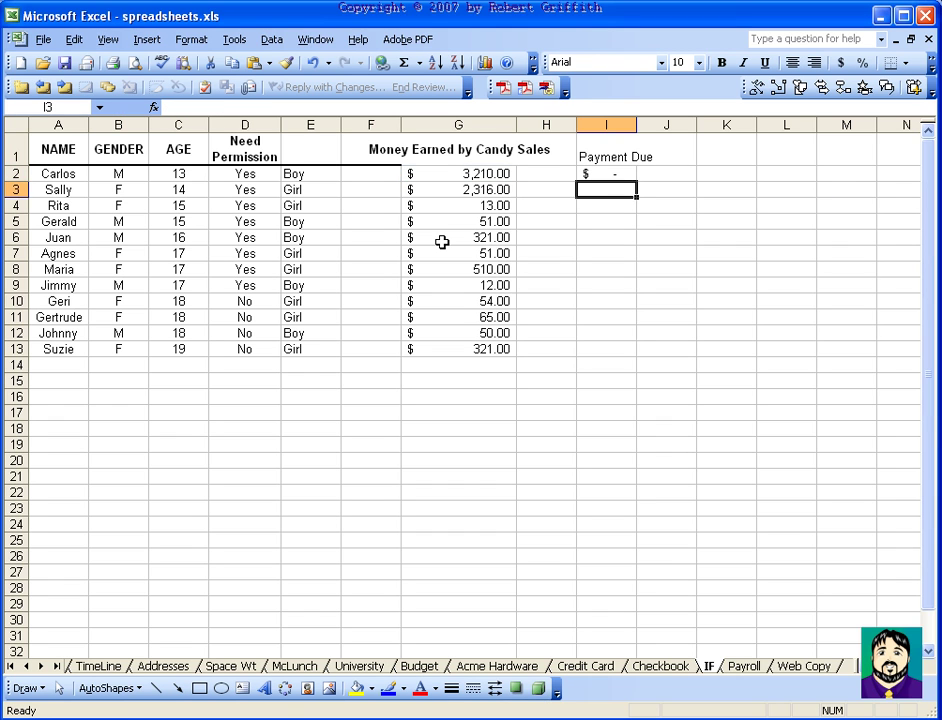
pyautogui.press('Up')
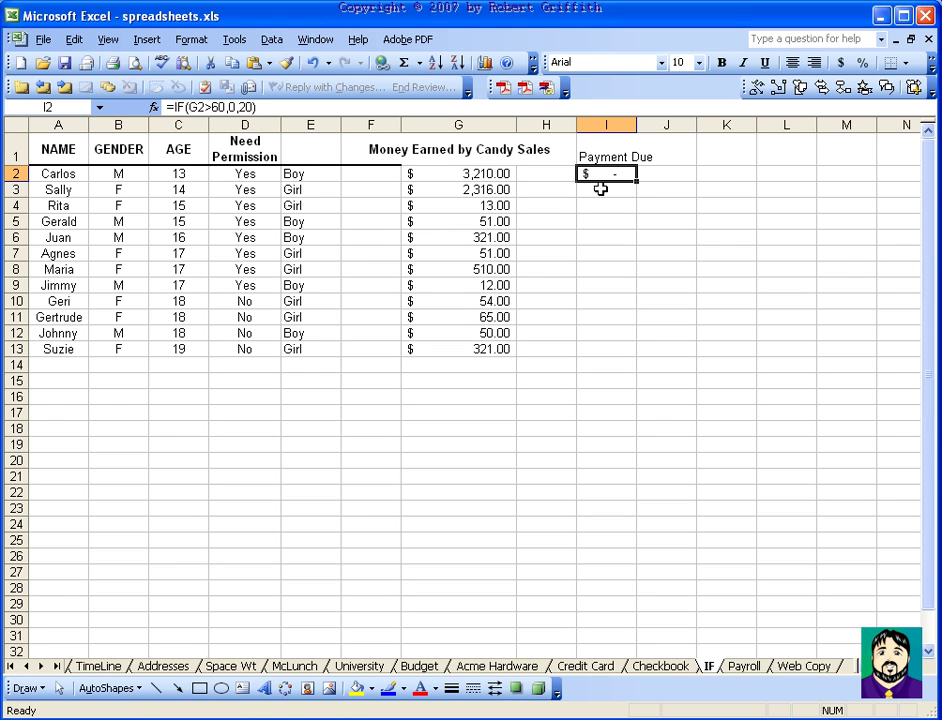
# - Fill the Payment Due formula down to I13 and check several of the copied formulas
pyautogui.moveTo(636, 181); pyautogui.dragTo(637, 358)
pyautogui.click(700, 216)
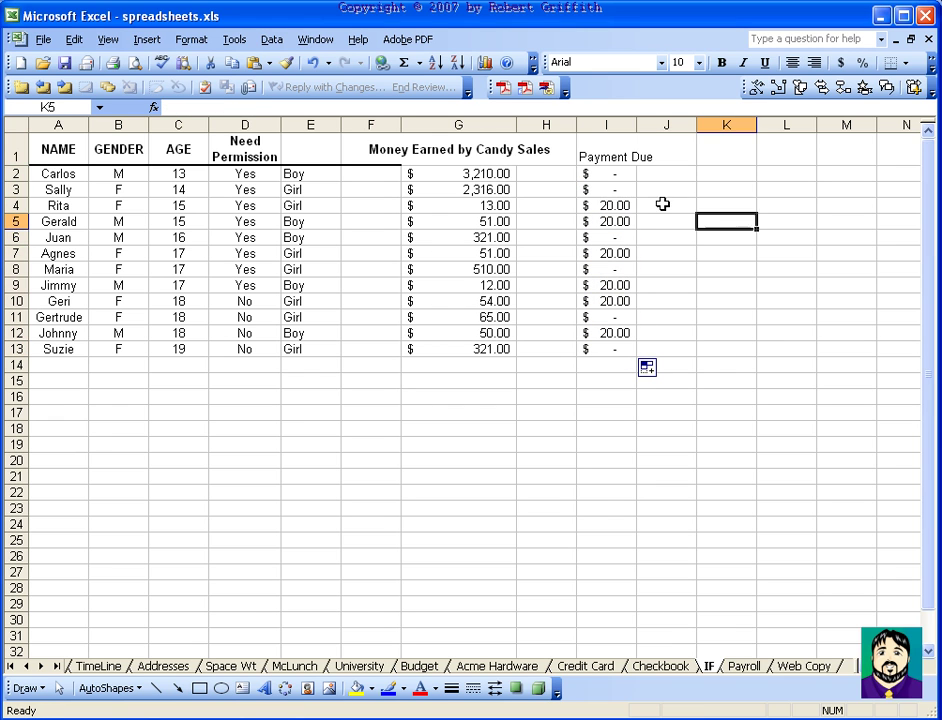
pyautogui.click(624, 205)
pyautogui.click(630, 234)
pyautogui.click(627, 252)
pyautogui.click(627, 285)
pyautogui.click(627, 302)
pyautogui.click(620, 333)
# - Select the Boy/Girl entries in column E, then clear the selection
pyautogui.click(740, 191)
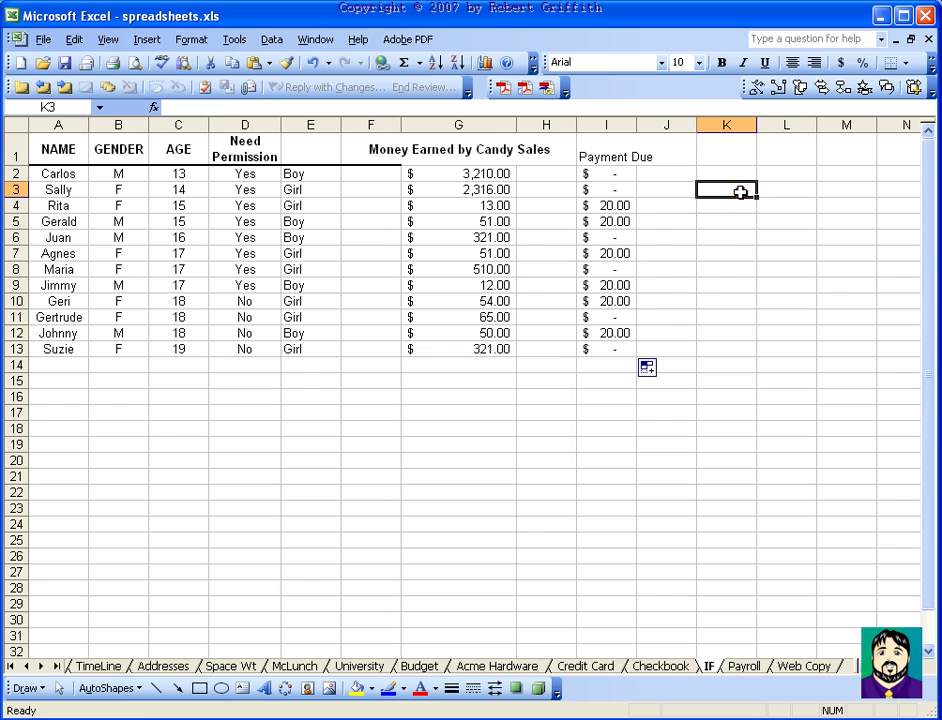
pyautogui.click(214, 377)
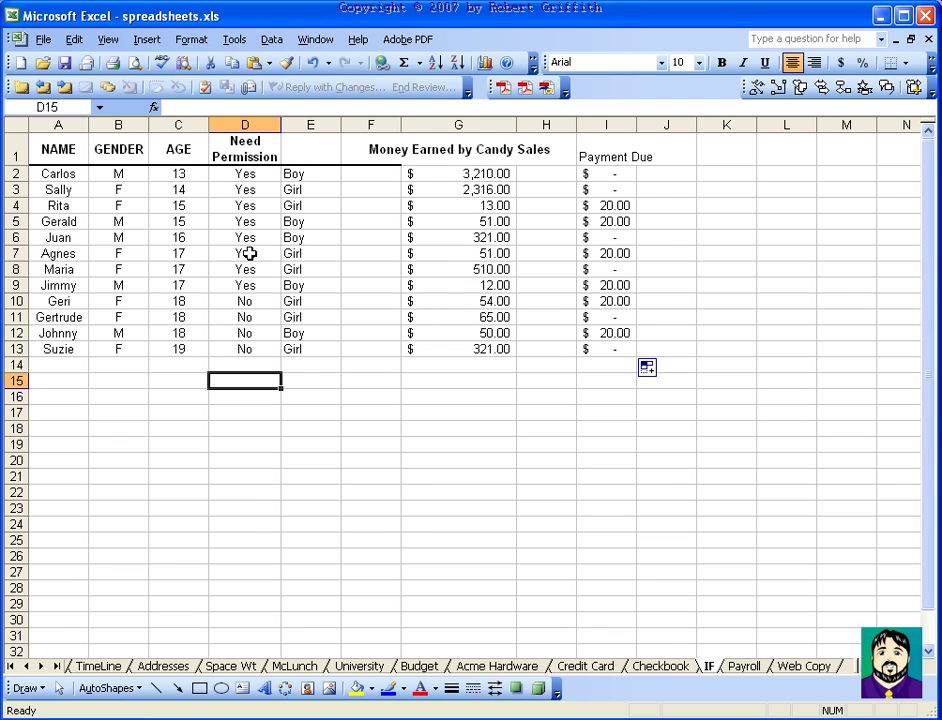
pyautogui.moveTo(326, 177); pyautogui.dragTo(325, 335)
pyautogui.click(442, 381)
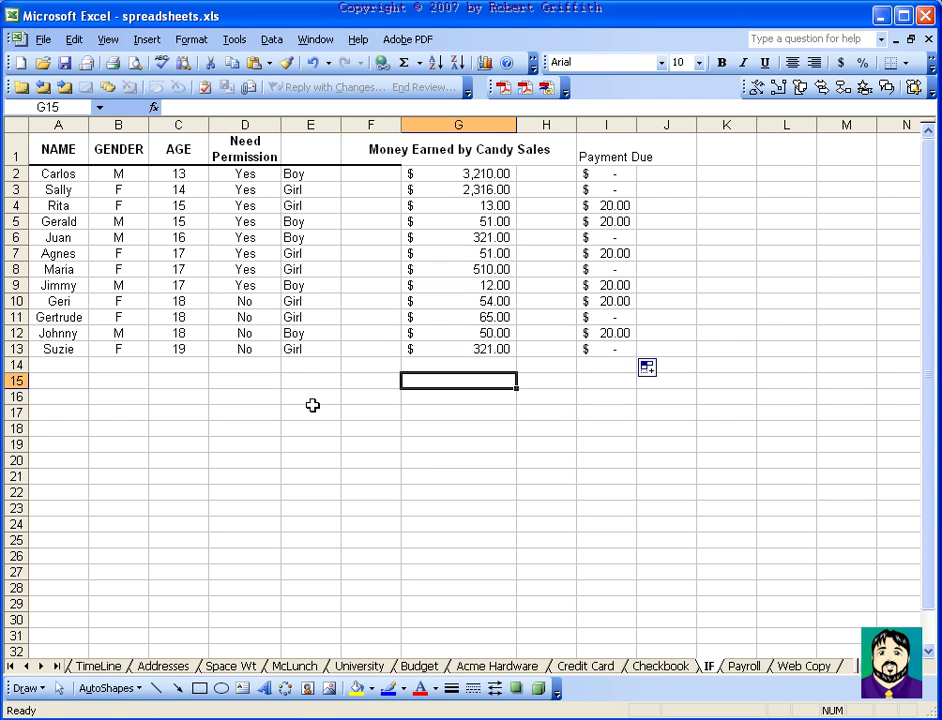
# - Type three sample names into C16:C18 below the table
pyautogui.click(158, 382)
pyautogui.press('Down')
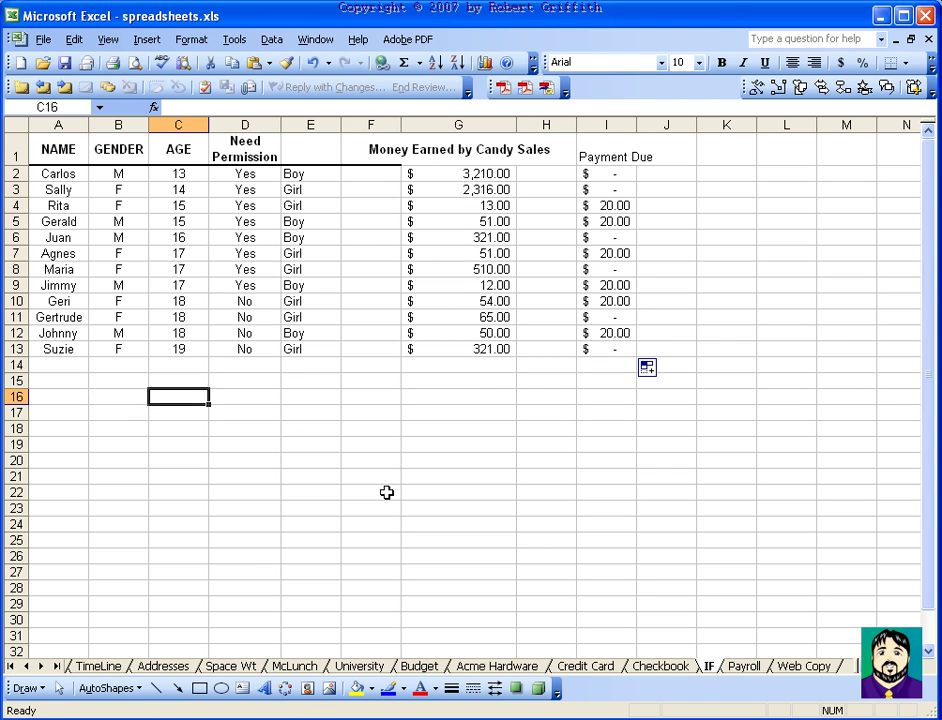
pyautogui.write('John')
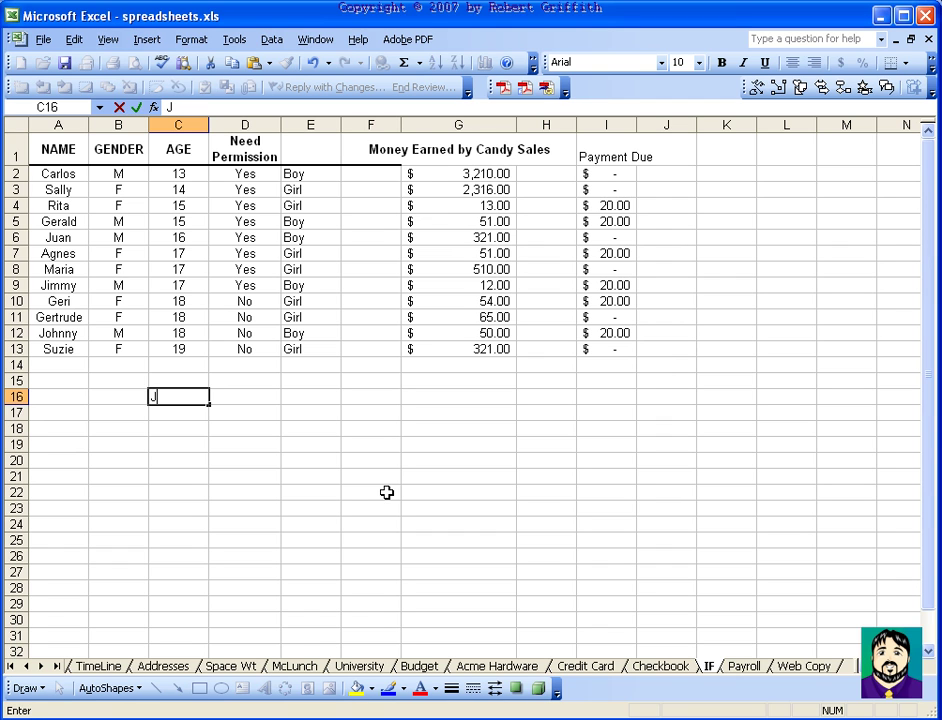
pyautogui.press('Return')
pyautogui.write('Sally')
pyautogui.press('Return')
pyautogui.write('Robert')
pyautogui.press('Up')
pyautogui.press('Up')
pyautogui.press('Up')
# - Add the 'Insurance?' heading in D15 with answers Y, N, Y beneath it
pyautogui.press('Right')
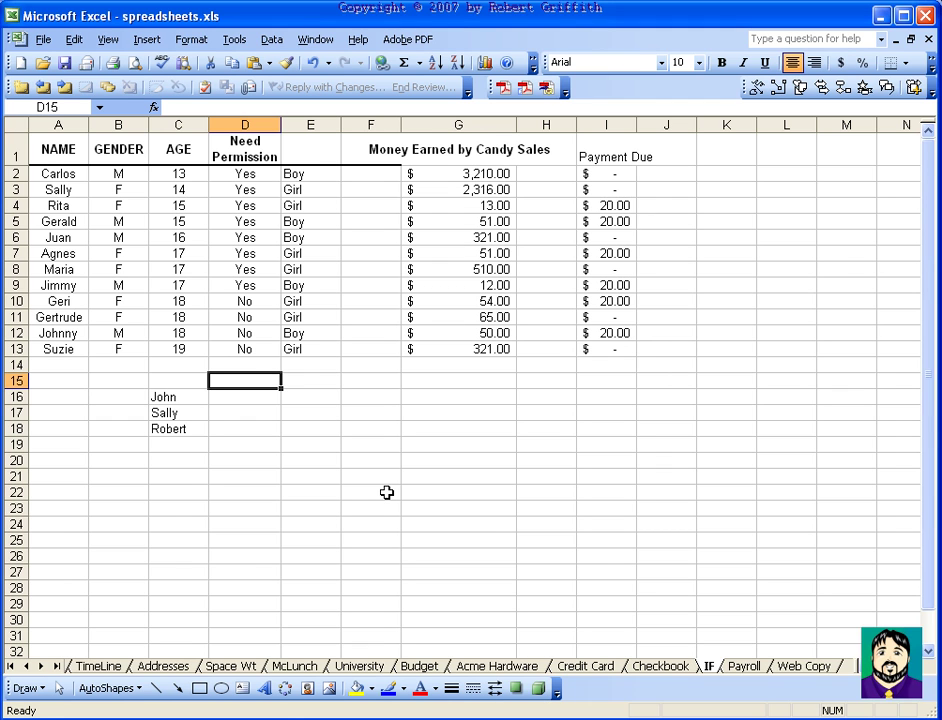
pyautogui.write('Insurance?')
pyautogui.press('Return')
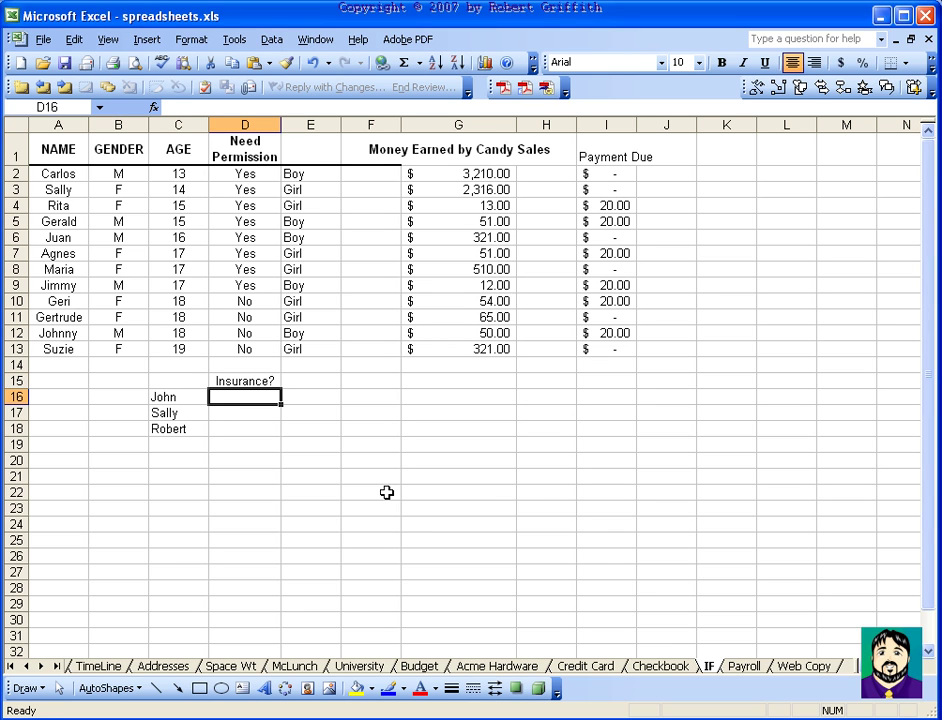
pyautogui.write('Y')
pyautogui.press('Return')
pyautogui.write('N')
pyautogui.press('Return')
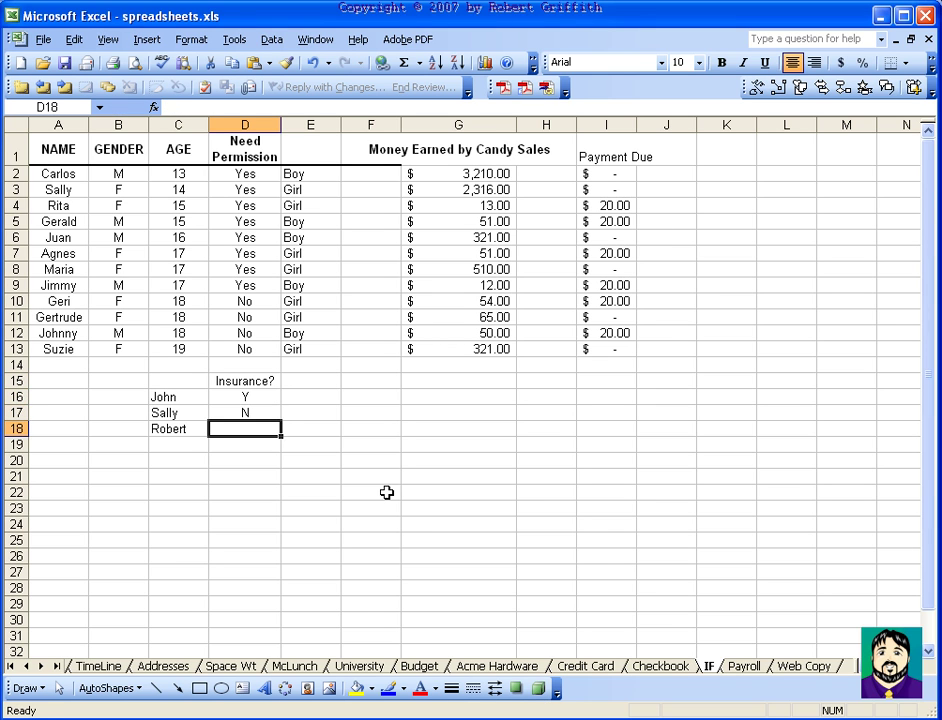
pyautogui.write('Y')
pyautogui.press('Up')
pyautogui.press('Up')
pyautogui.press('Right')
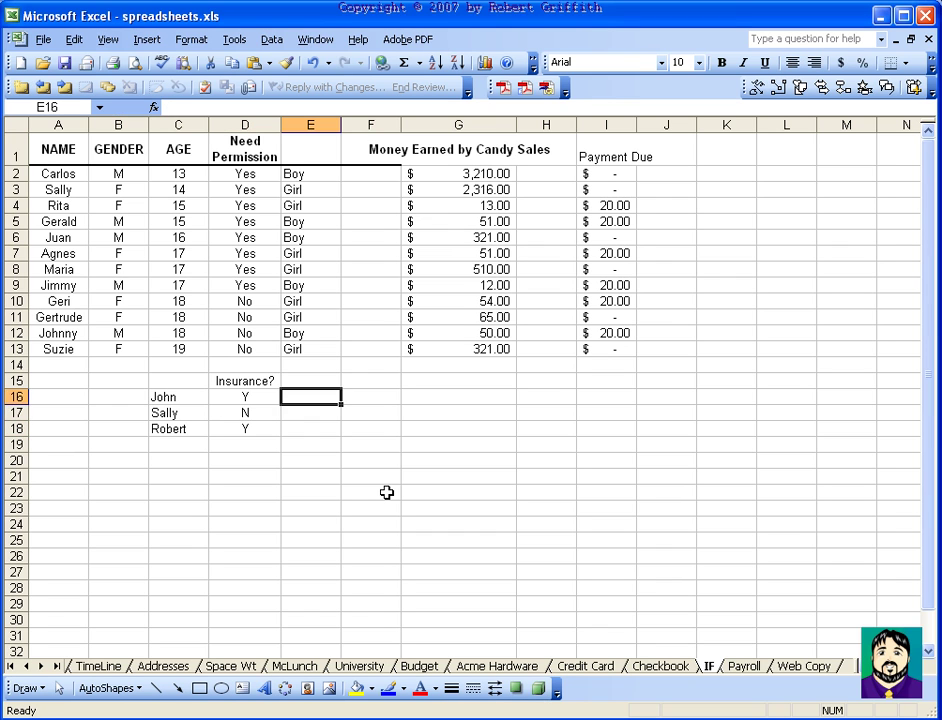
pyautogui.press('Up')
# - Add a 'Cost' heading and enter =IF(D16="Y",100,0) in E16
pyautogui.write('Cost')
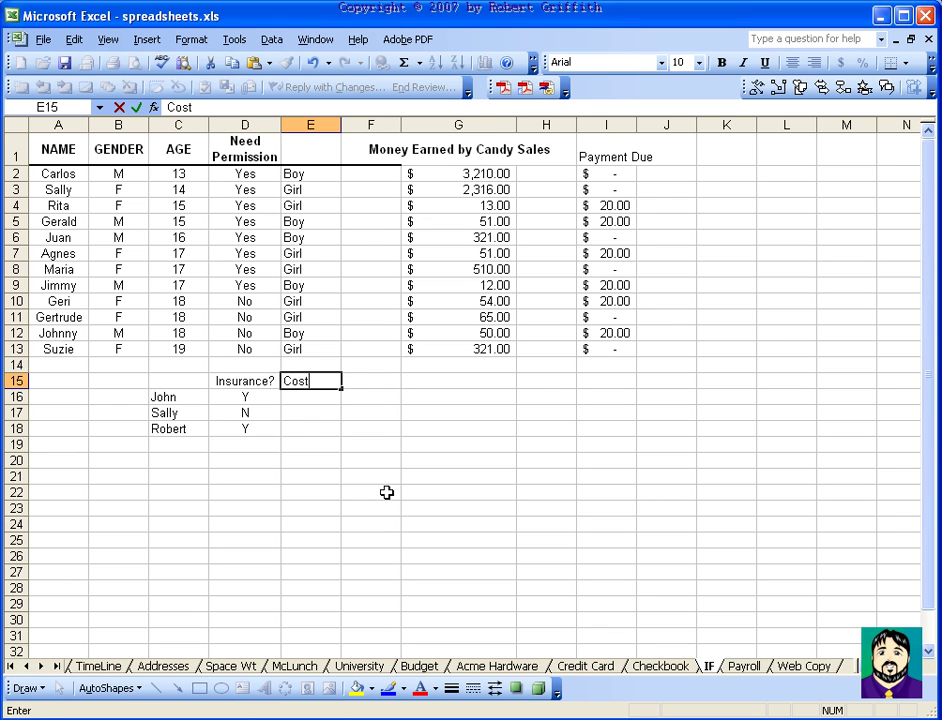
pyautogui.press('Return')
pyautogui.write('=')
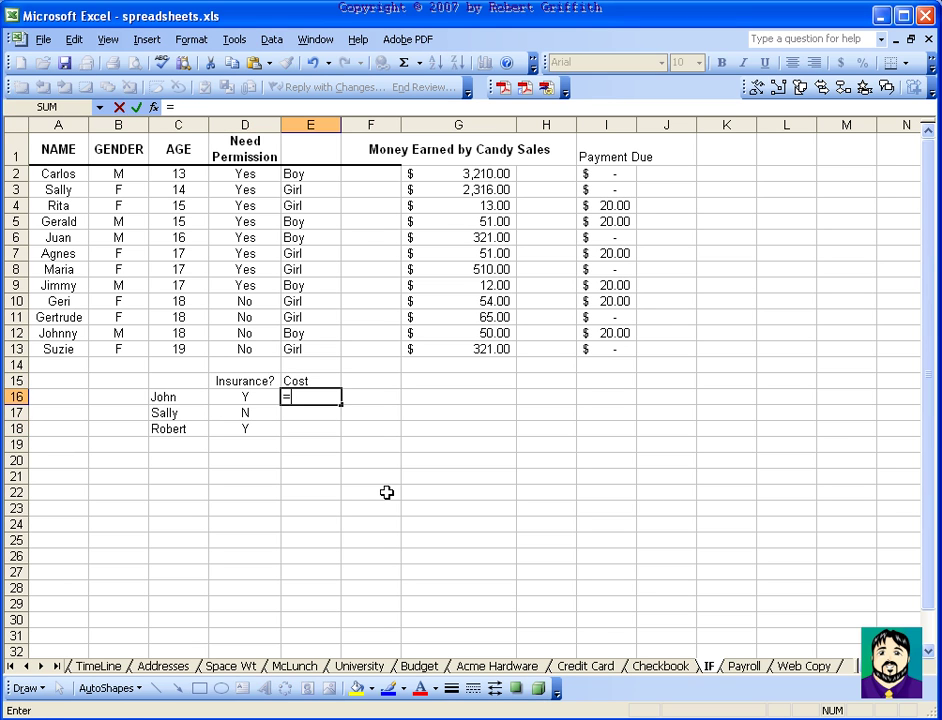
pyautogui.write('if(d')
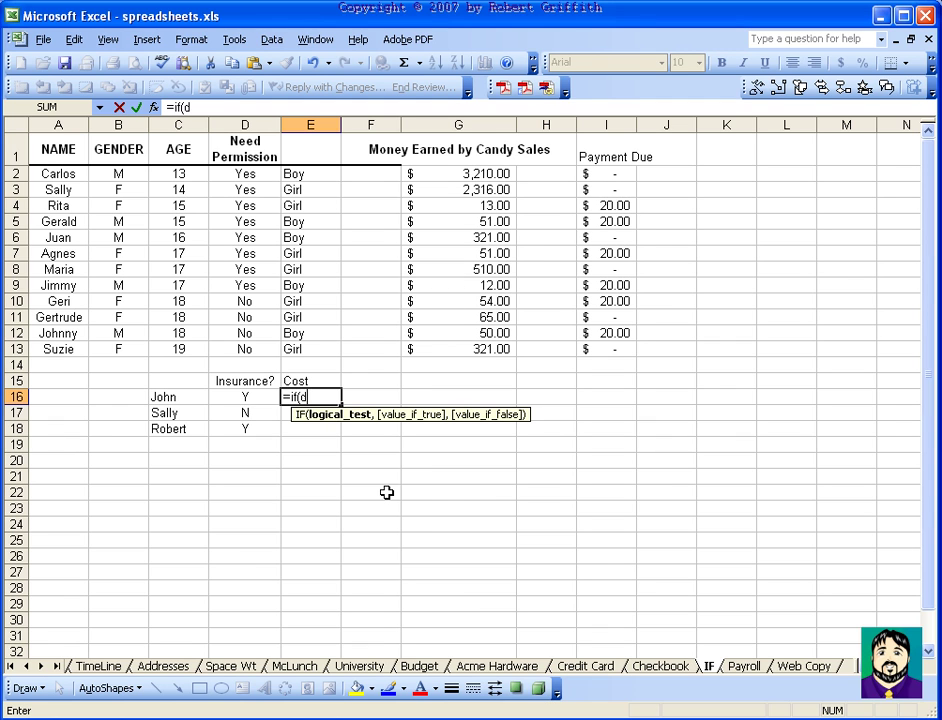
pyautogui.write('16="Y",')
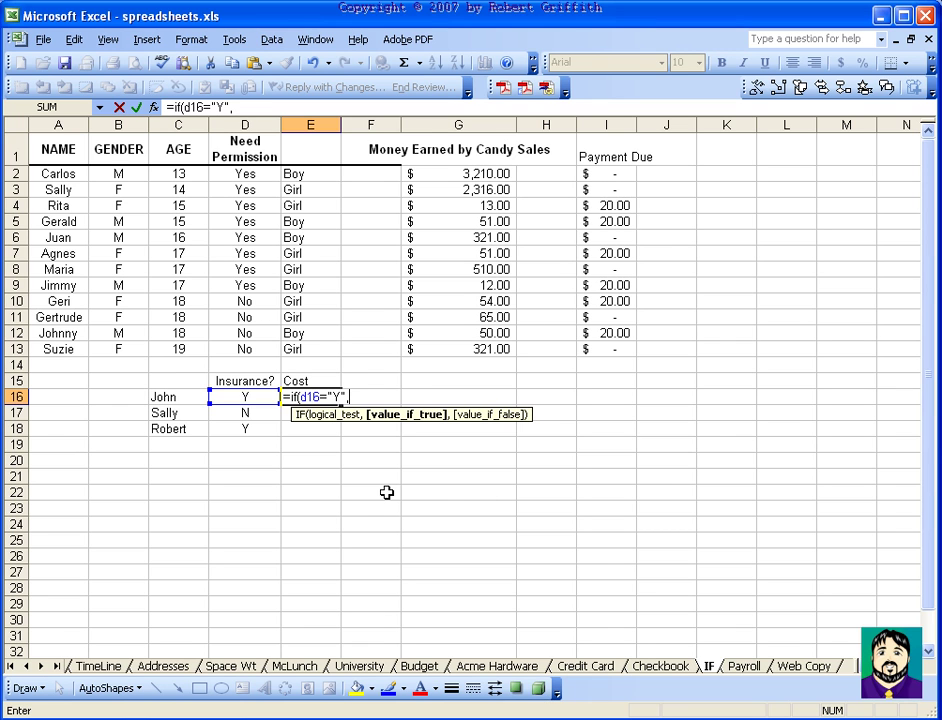
pyautogui.write('100,')
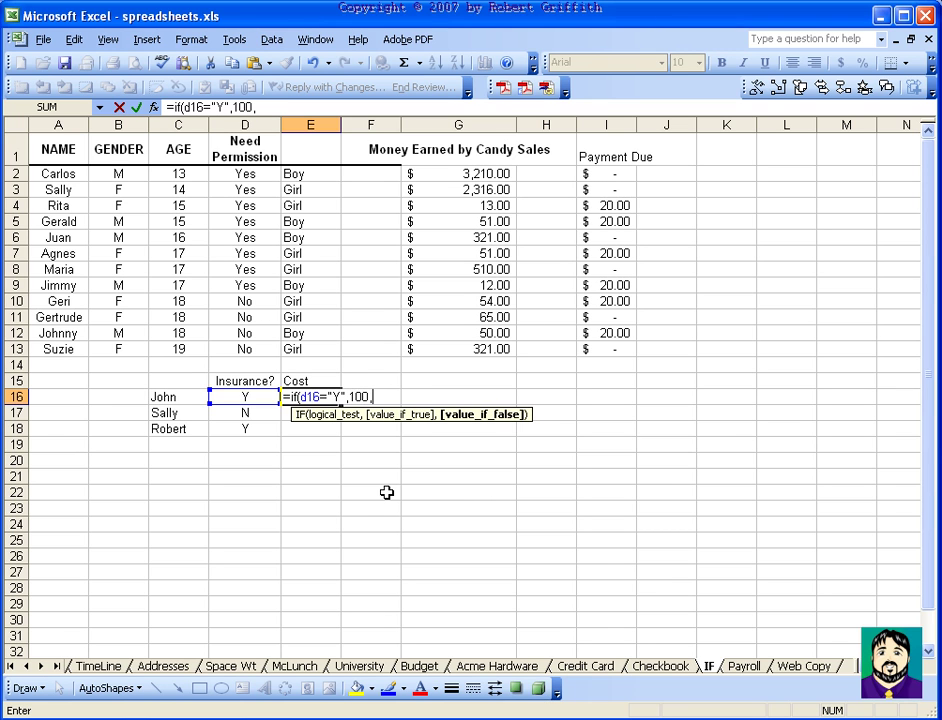
pyautogui.write('0)')
pyautogui.press('Return')
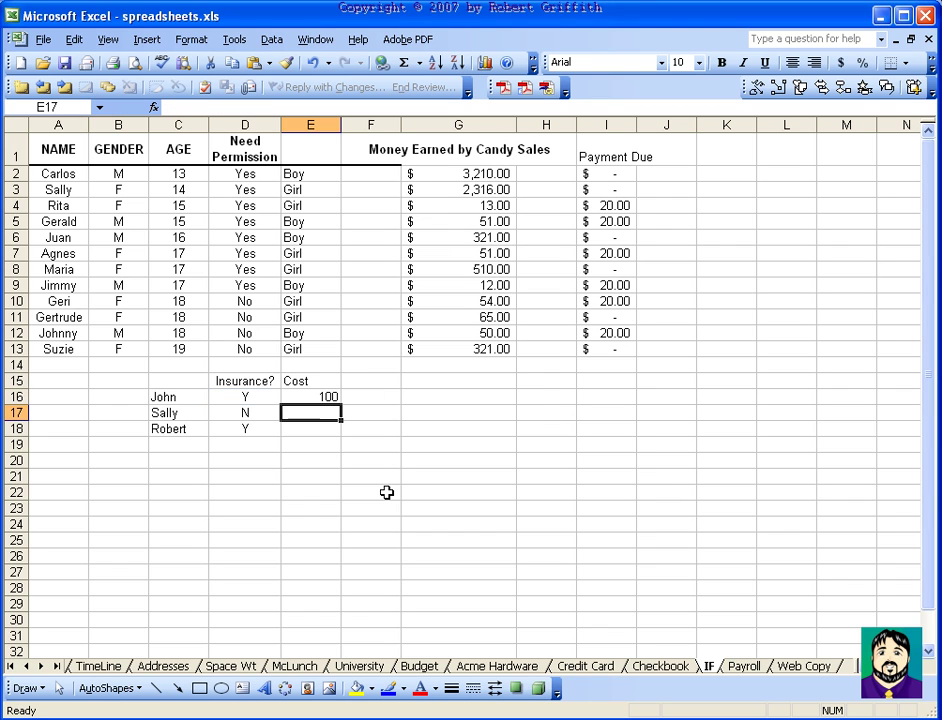
# - Copy the Cost formula from E16 down through E18
pyautogui.press('Up')
pyautogui.moveTo(340, 405); pyautogui.dragTo(349, 444)
pyautogui.click(370, 470)
# - Check the copied Cost formulas in E17 and E18, which show 0 and 100
pyautogui.click(335, 412)
pyautogui.click(318, 428)
pyautogui.click(380, 411)
pyautogui.click(395, 381)
pyautogui.click(435, 410)
pyautogui.click(382, 385)
pyautogui.click(380, 396)
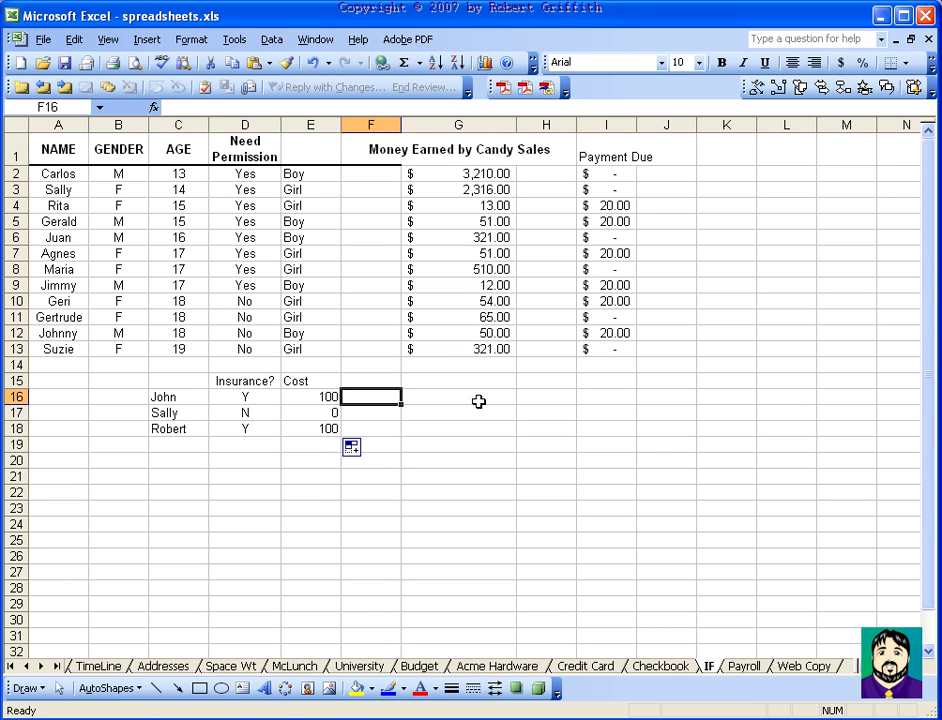